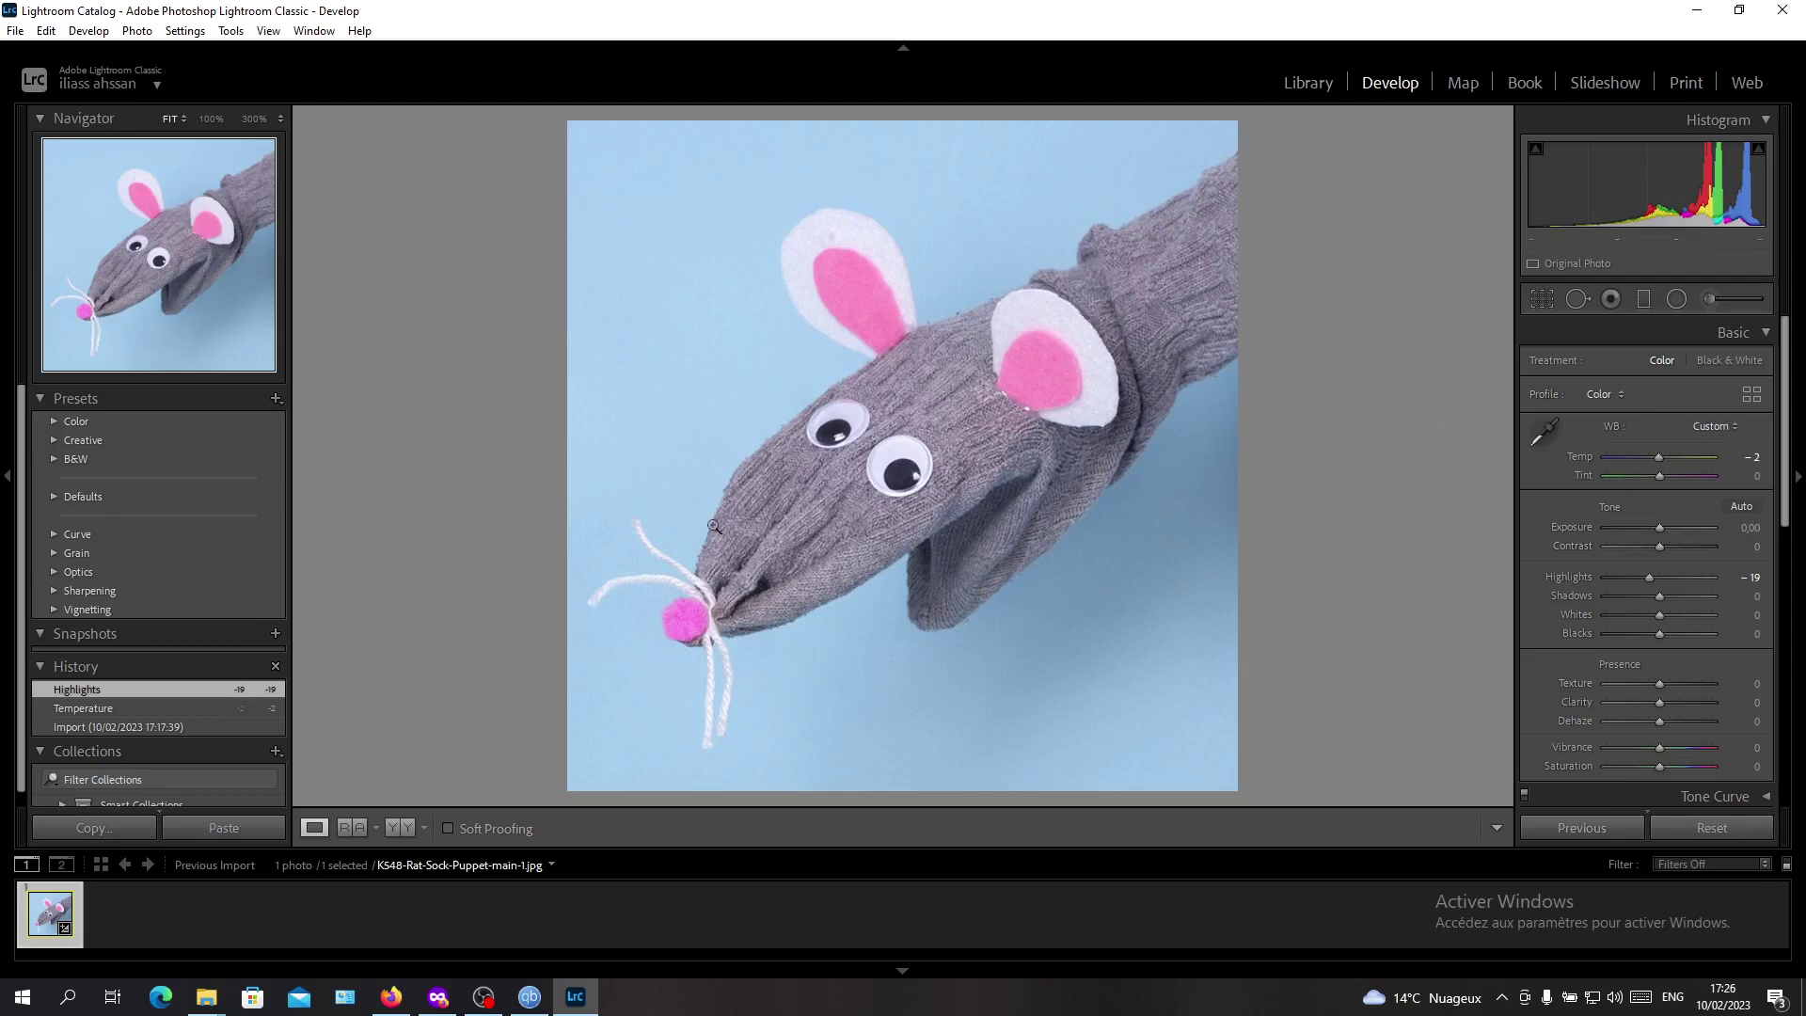
Select the Adjustment Brush and raise its Exposure from 1.00 to 4.00
{"action": "left_click", "coordinate": [1709, 301]}
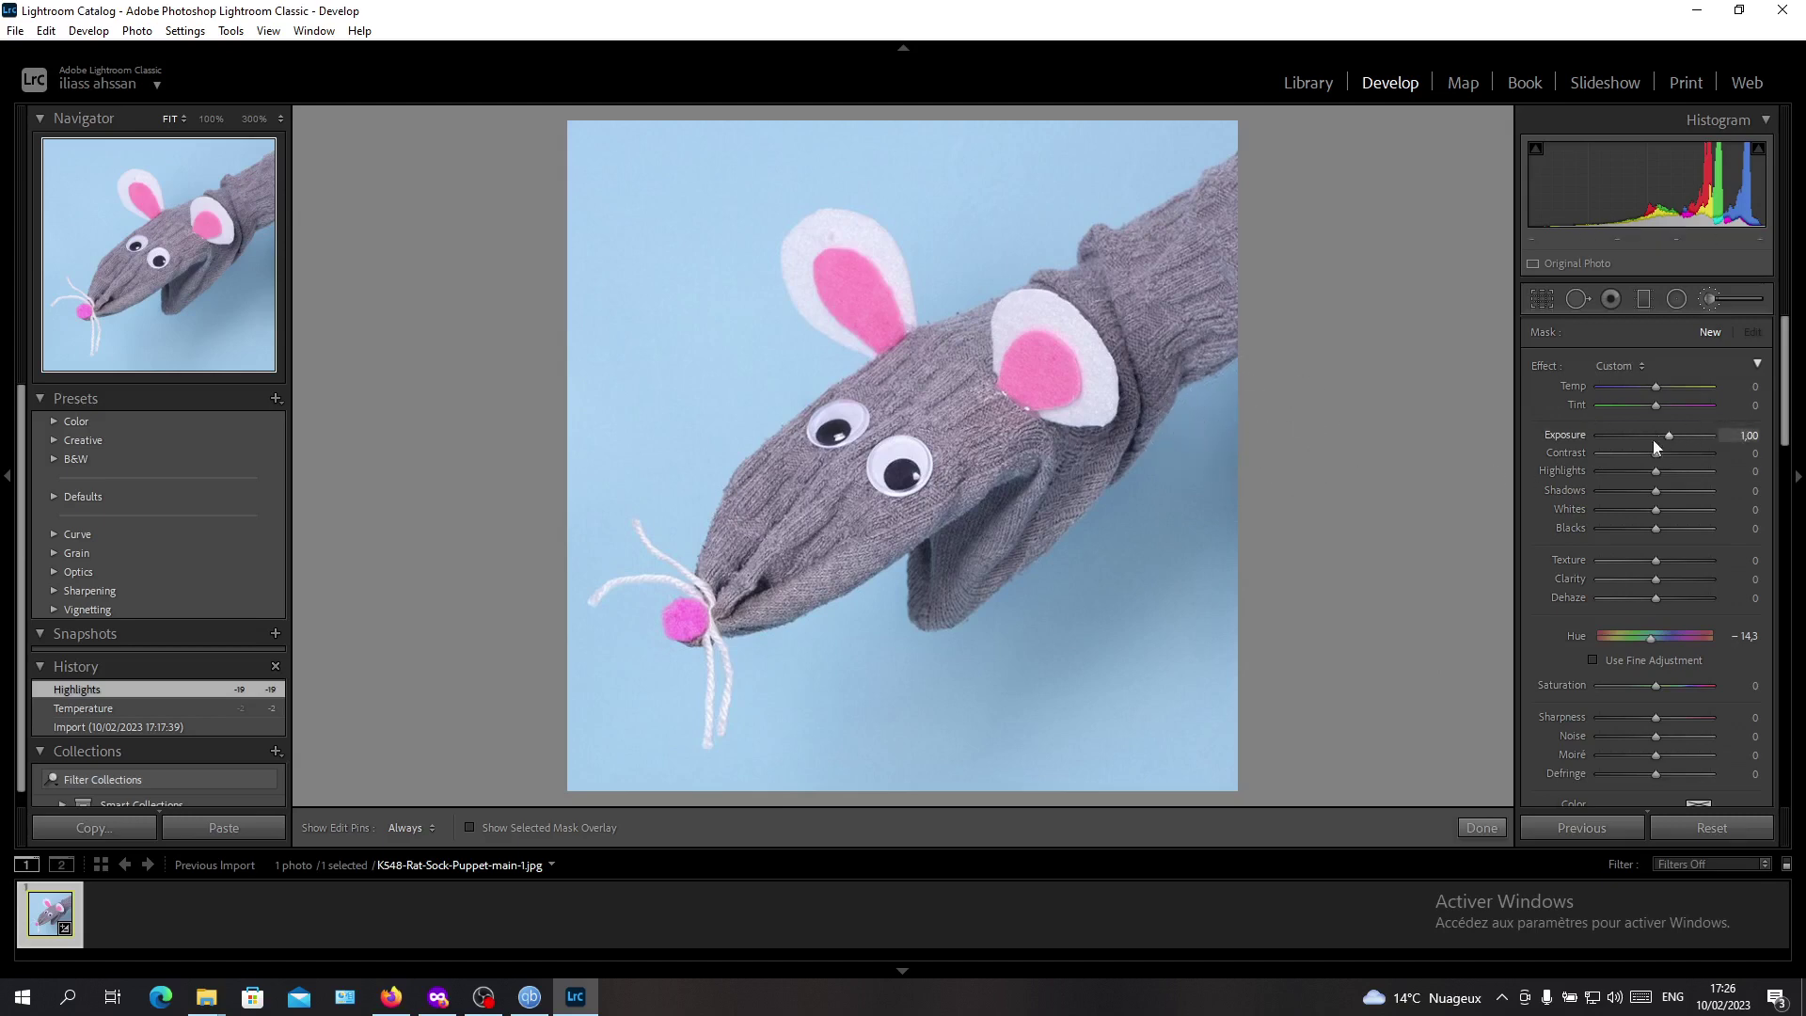
{"action": "left_click", "coordinate": [1708, 301]}
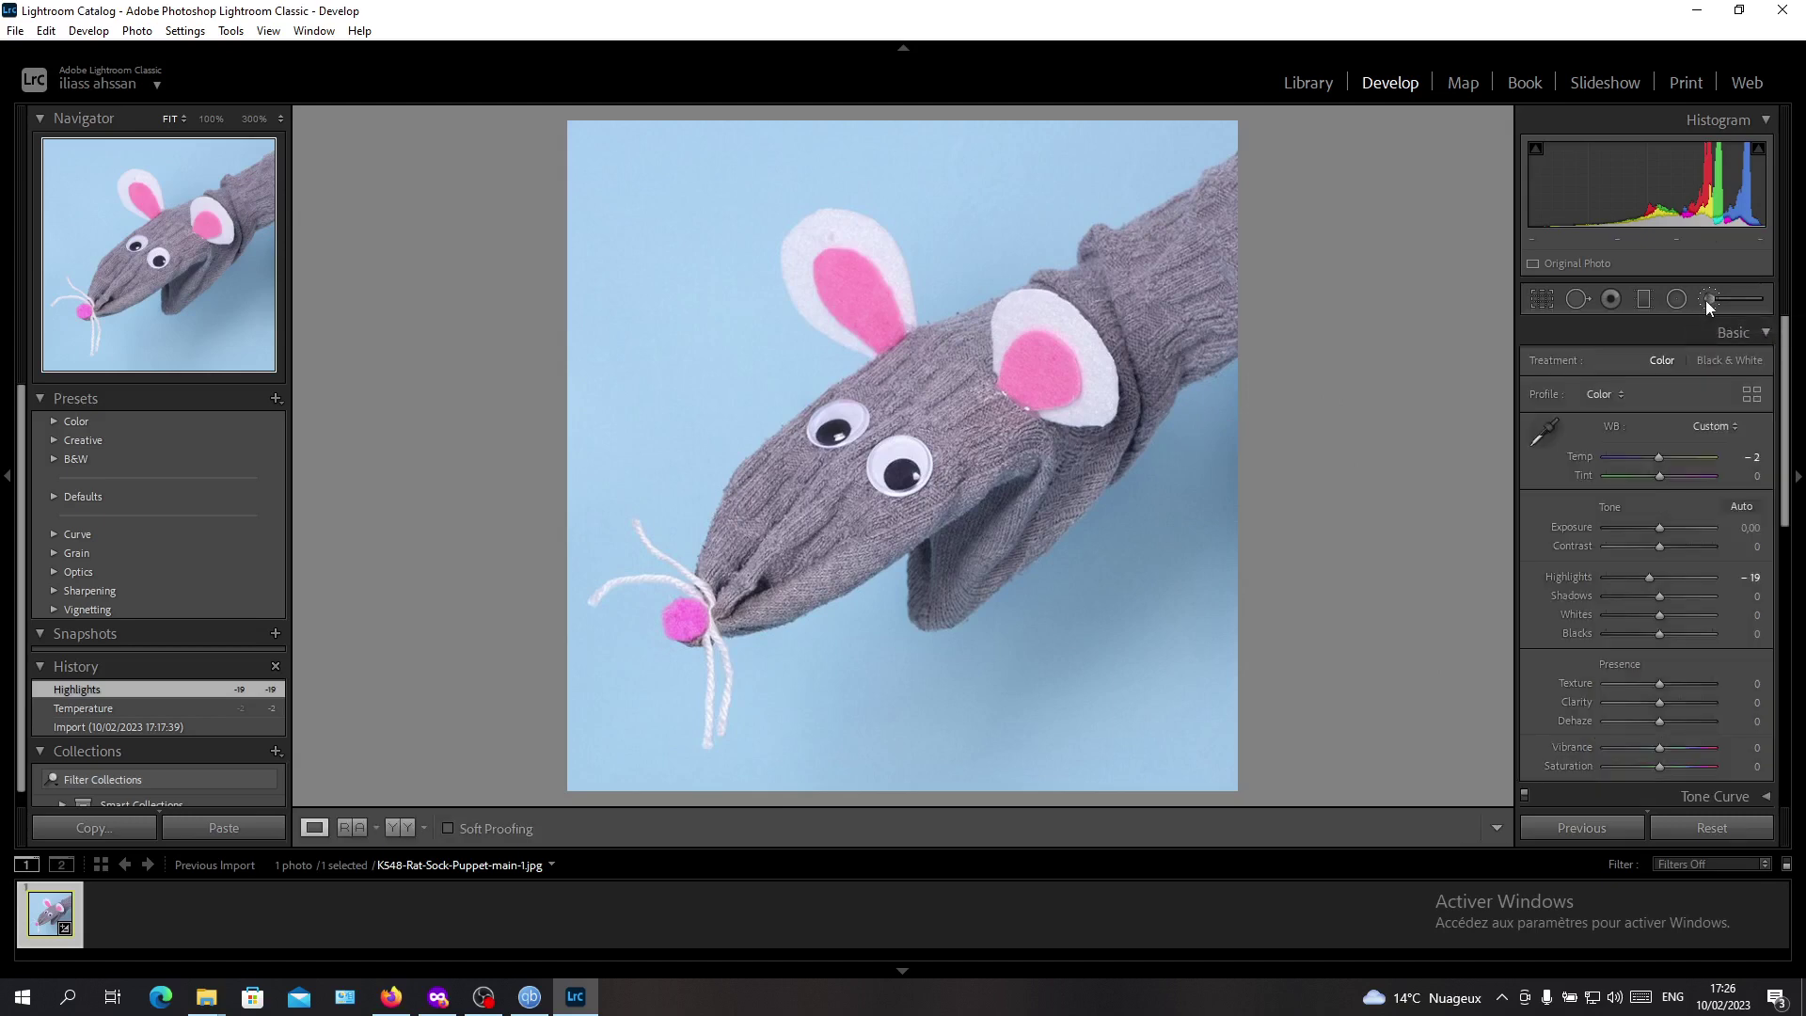
{"action": "left_click", "coordinate": [1705, 300]}
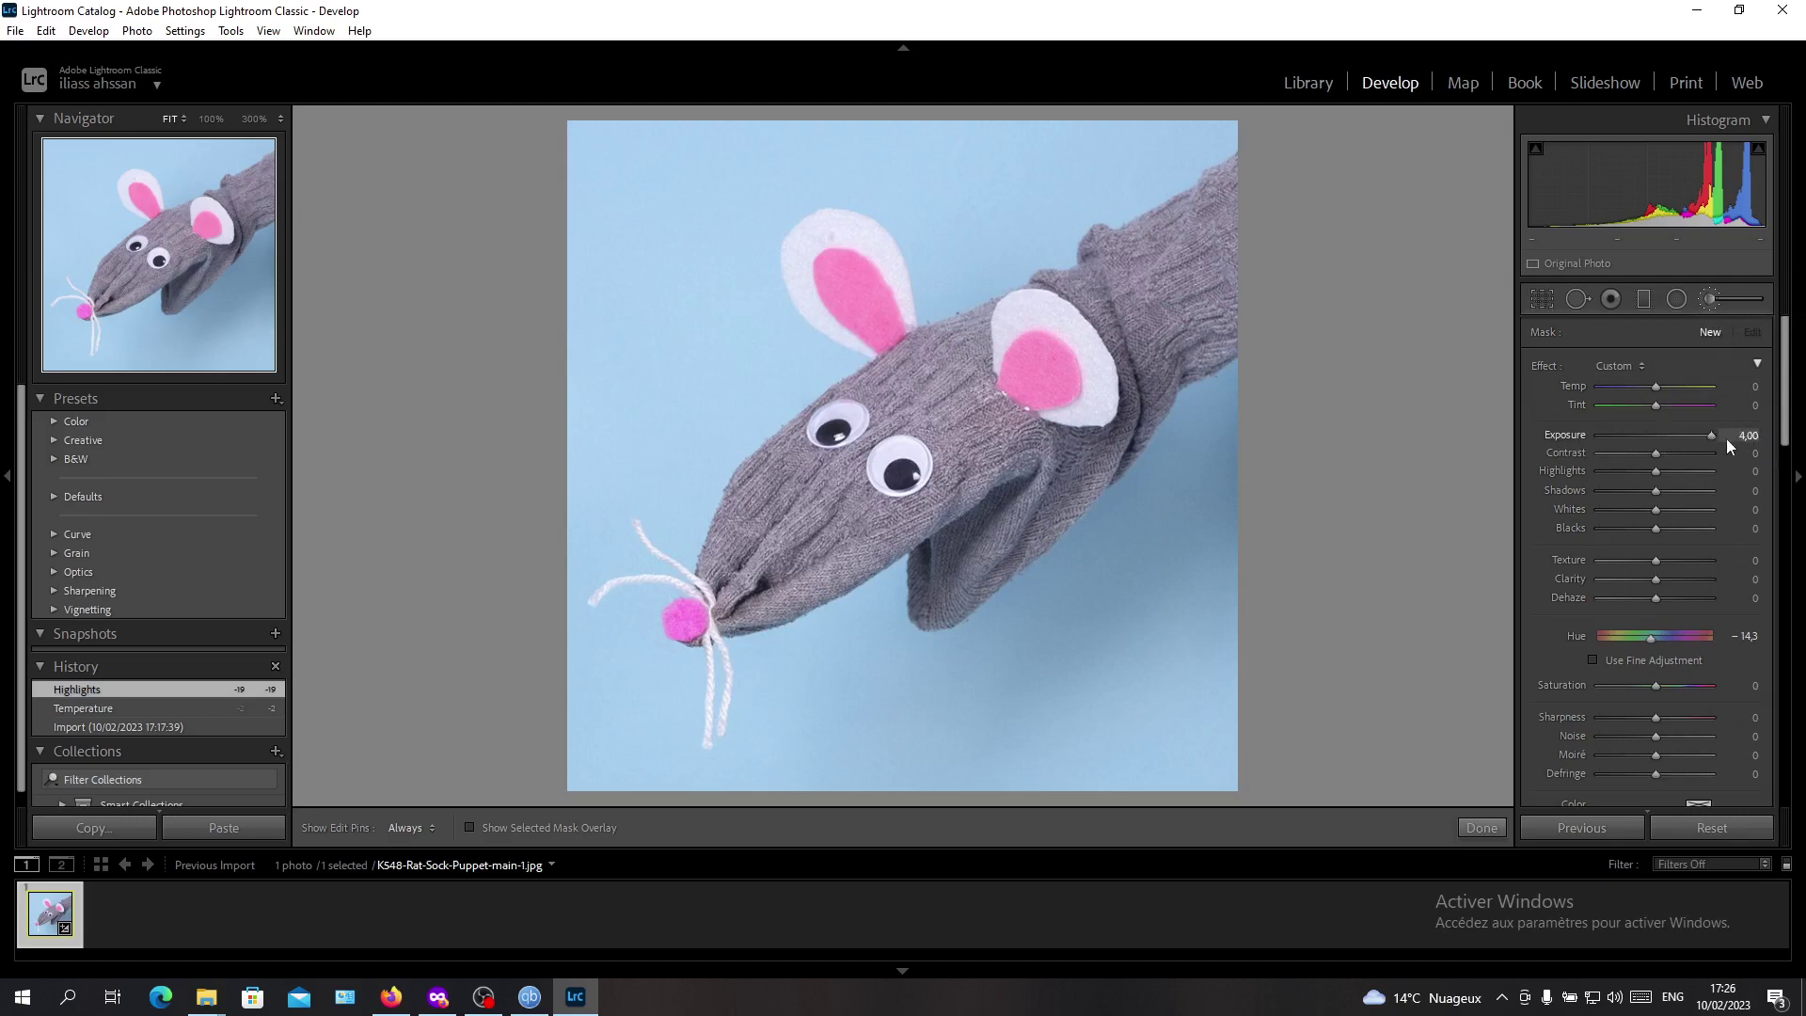
Hide the edit pins and brush a first exposure stroke right of the puppet
{"action": "key", "text": "h"}
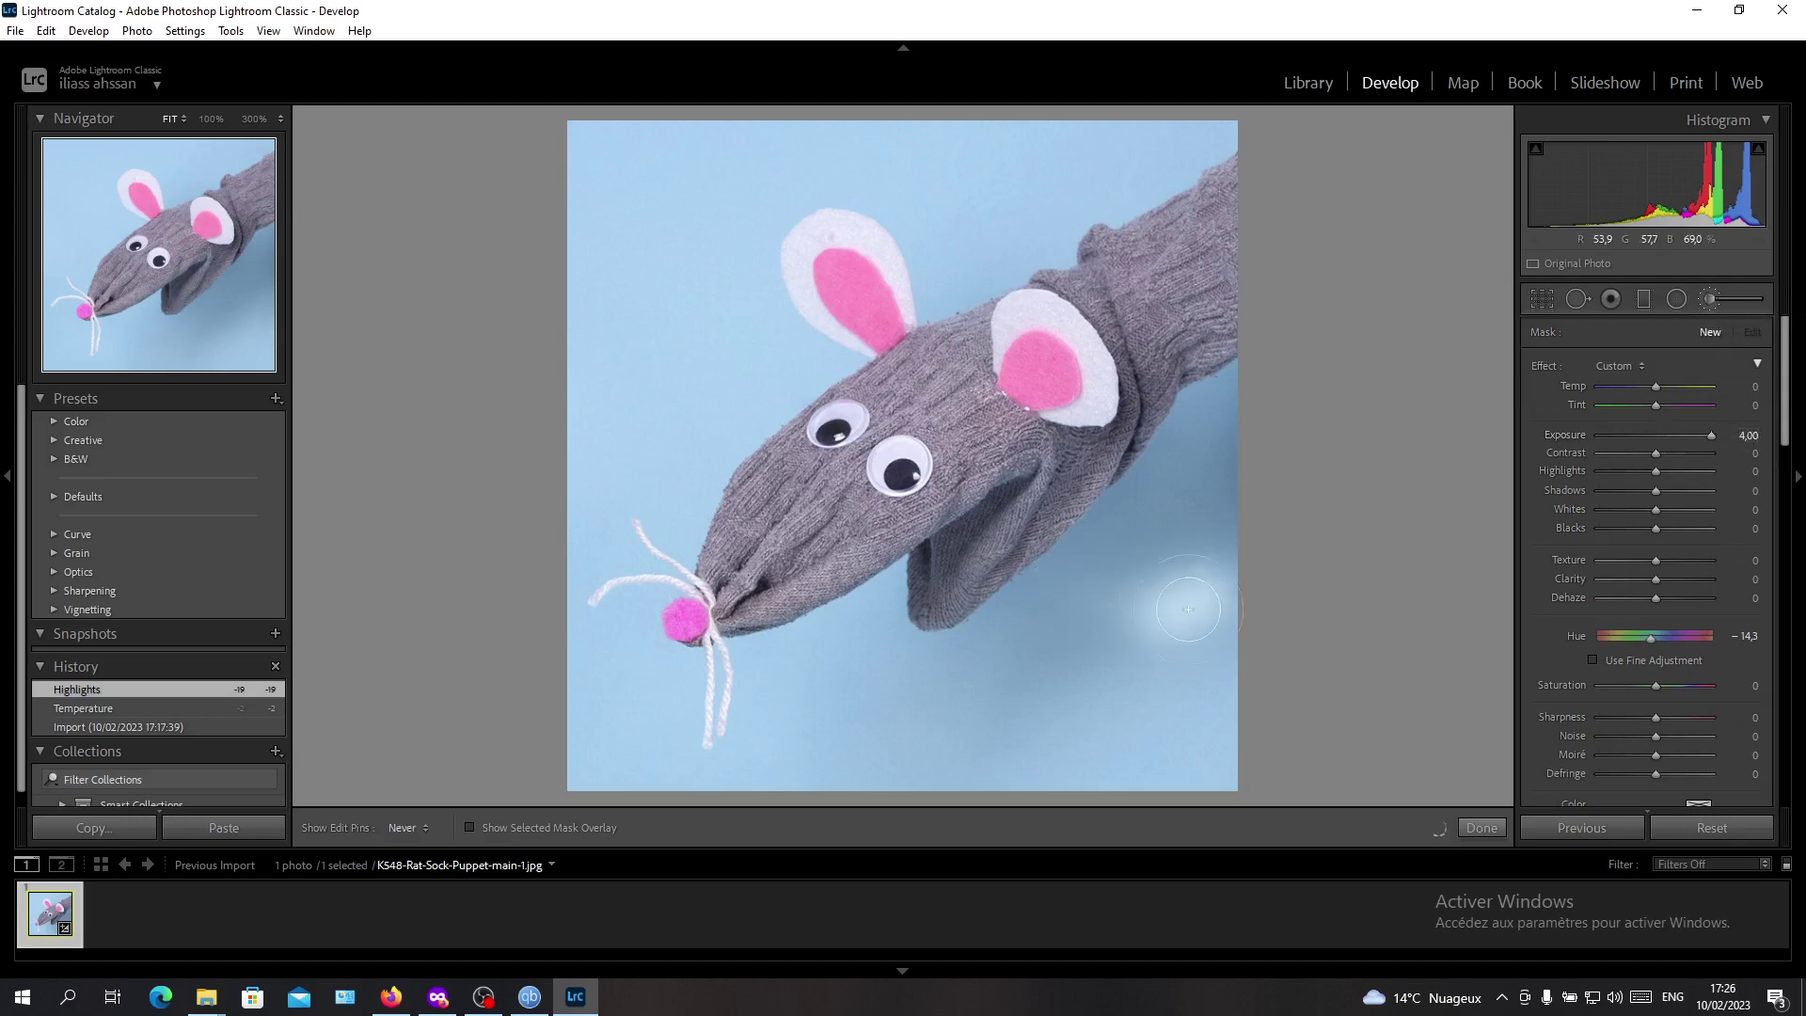
{"action": "left_click_drag", "start_coordinate": [1189, 610], "coordinate": [1153, 585]}
{"action": "scroll", "coordinate": [1558, 514], "scroll_direction": "down", "scroll_amount": 5}
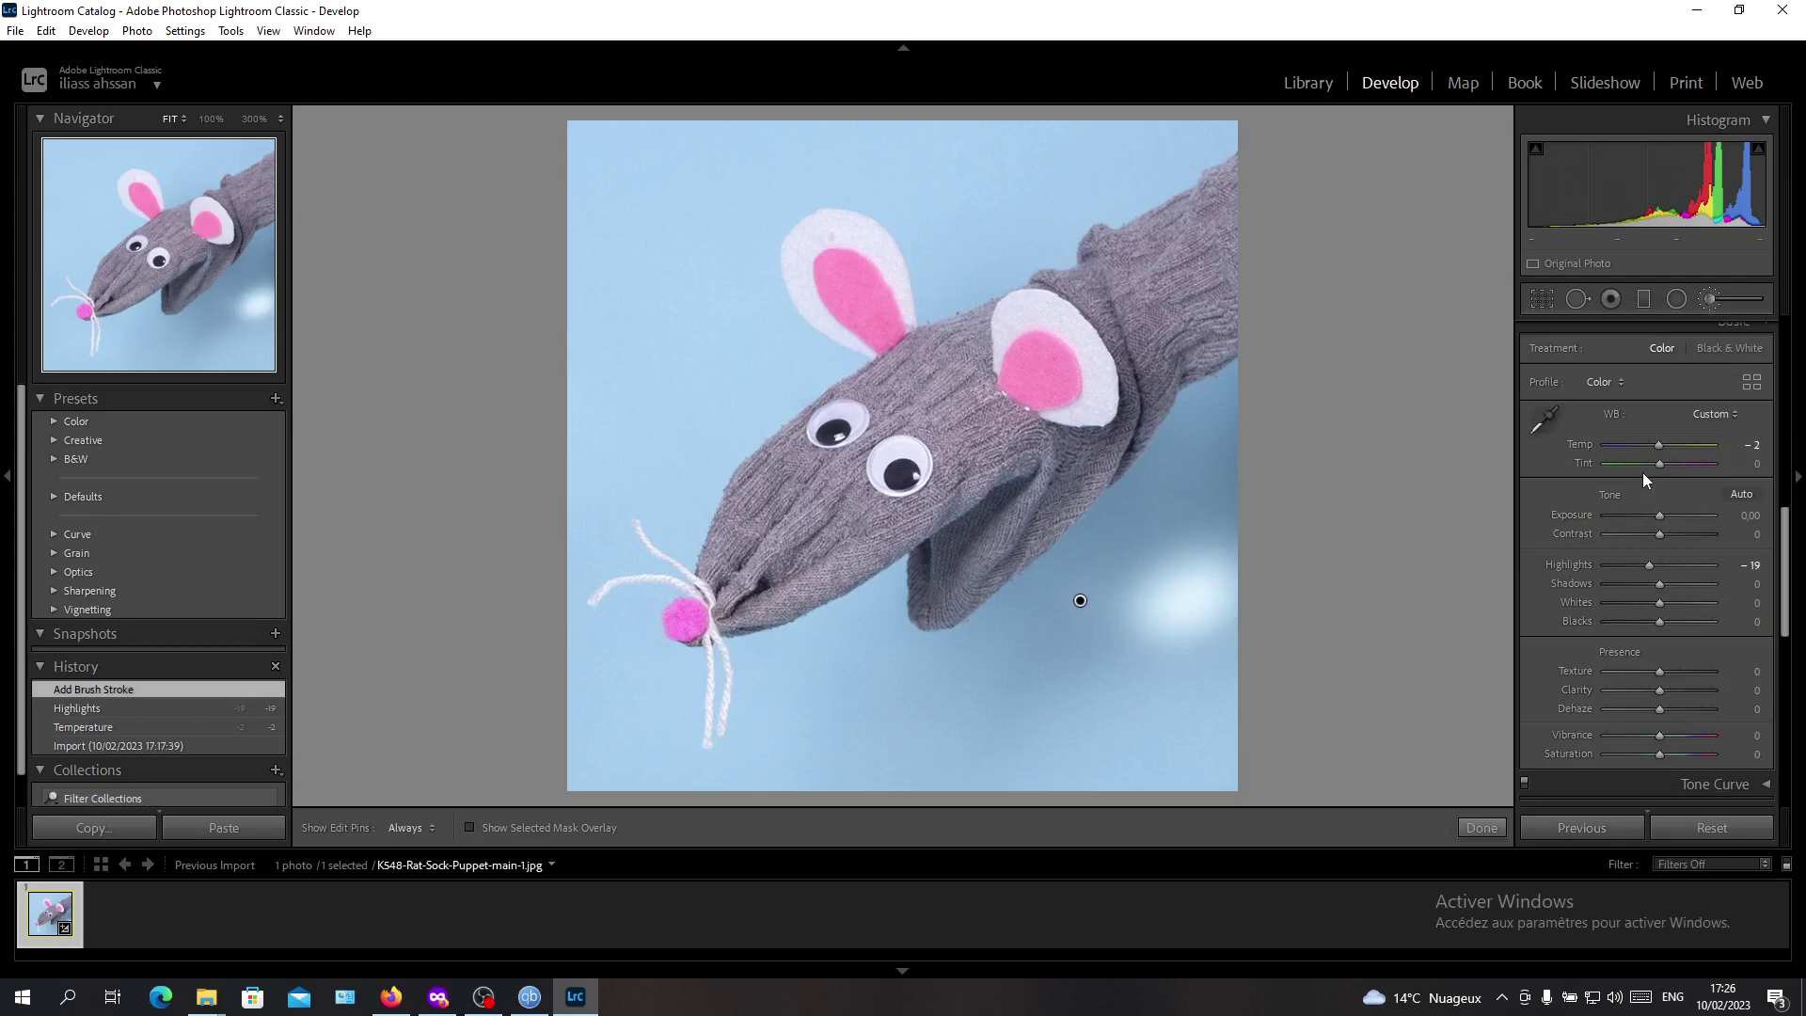
{"action": "scroll", "coordinate": [1643, 473], "scroll_direction": "up", "scroll_amount": 4}
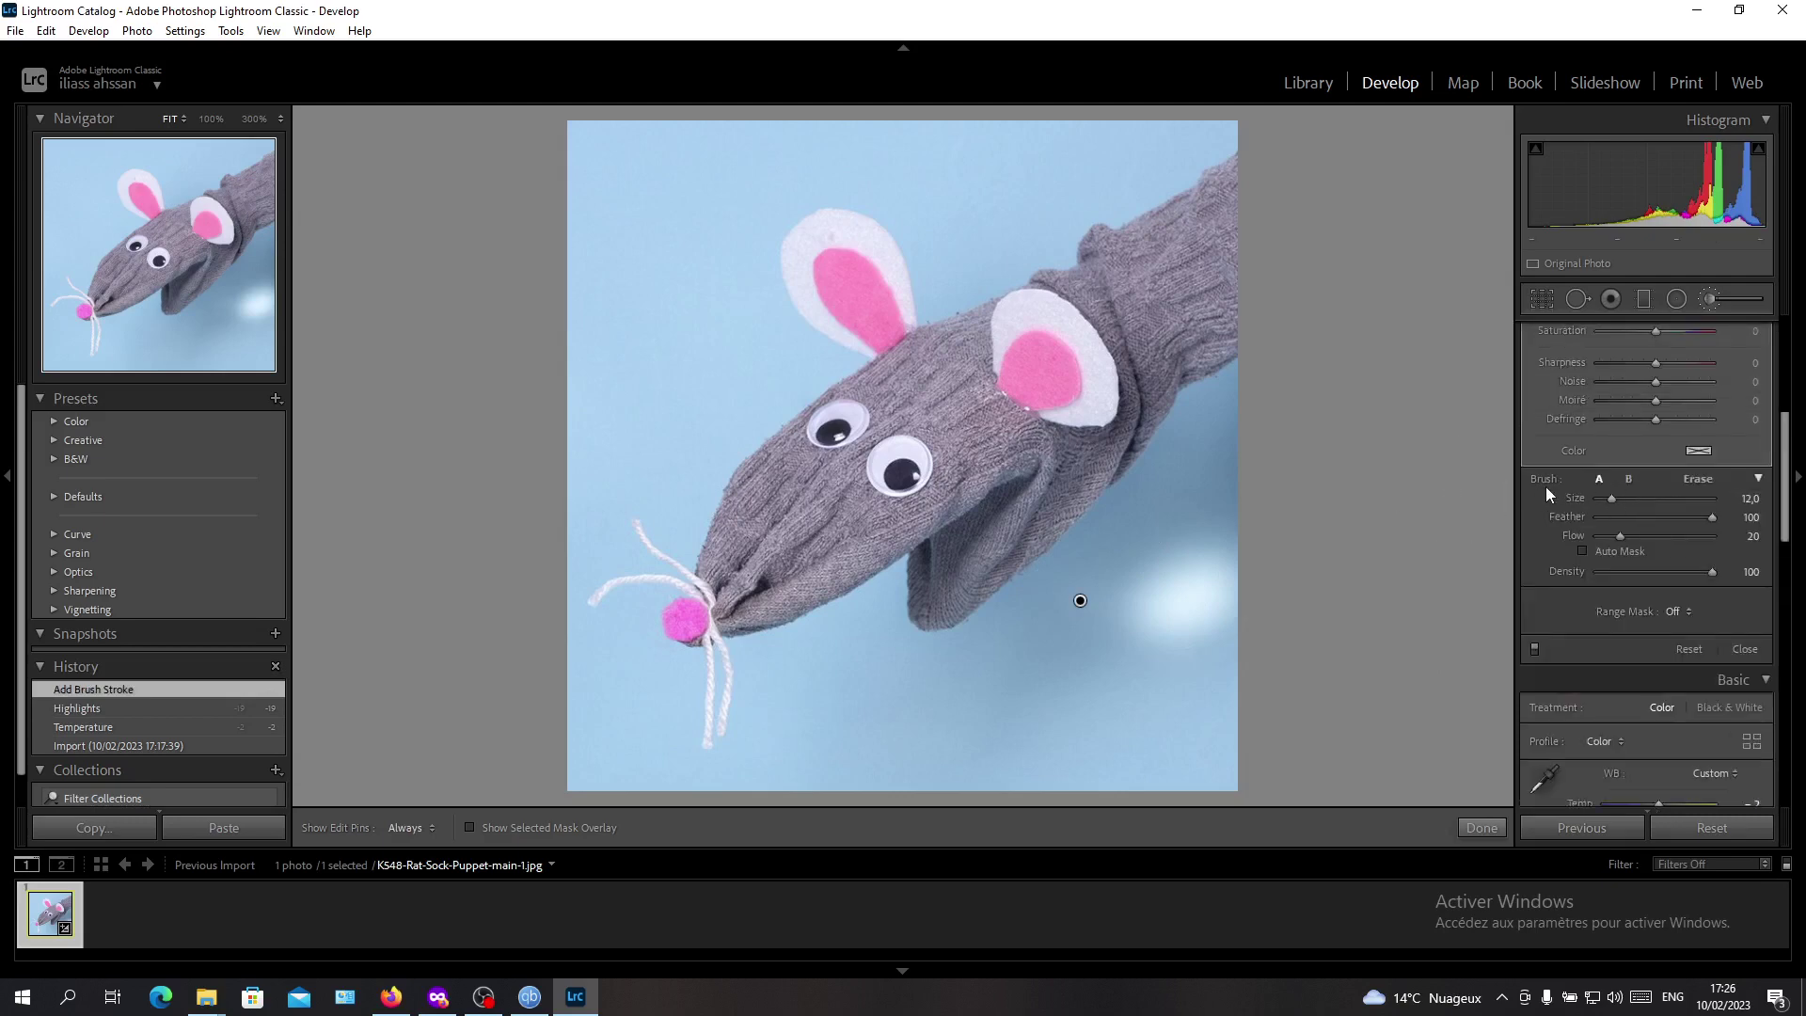
Enlarge the brush to size 15, reduce its feathering, and whiten the lower-right background
{"action": "mouse_move", "coordinate": [1610, 501]}
{"action": "left_mouse_down"}
{"action": "mouse_move", "coordinate": [1642, 516]}
{"action": "mouse_move", "coordinate": [1622, 503]}
{"action": "left_mouse_up"}
{"action": "left_click", "coordinate": [1623, 517]}
{"action": "mouse_move", "coordinate": [1260, 617]}
{"action": "left_mouse_down"}
{"action": "mouse_move", "coordinate": [1117, 695]}
{"action": "mouse_move", "coordinate": [1181, 707]}
{"action": "mouse_move", "coordinate": [1135, 743]}
{"action": "mouse_move", "coordinate": [1102, 625]}
{"action": "mouse_move", "coordinate": [1160, 584]}
{"action": "left_mouse_up"}
{"action": "left_click_drag", "start_coordinate": [1226, 483], "coordinate": [1149, 656]}
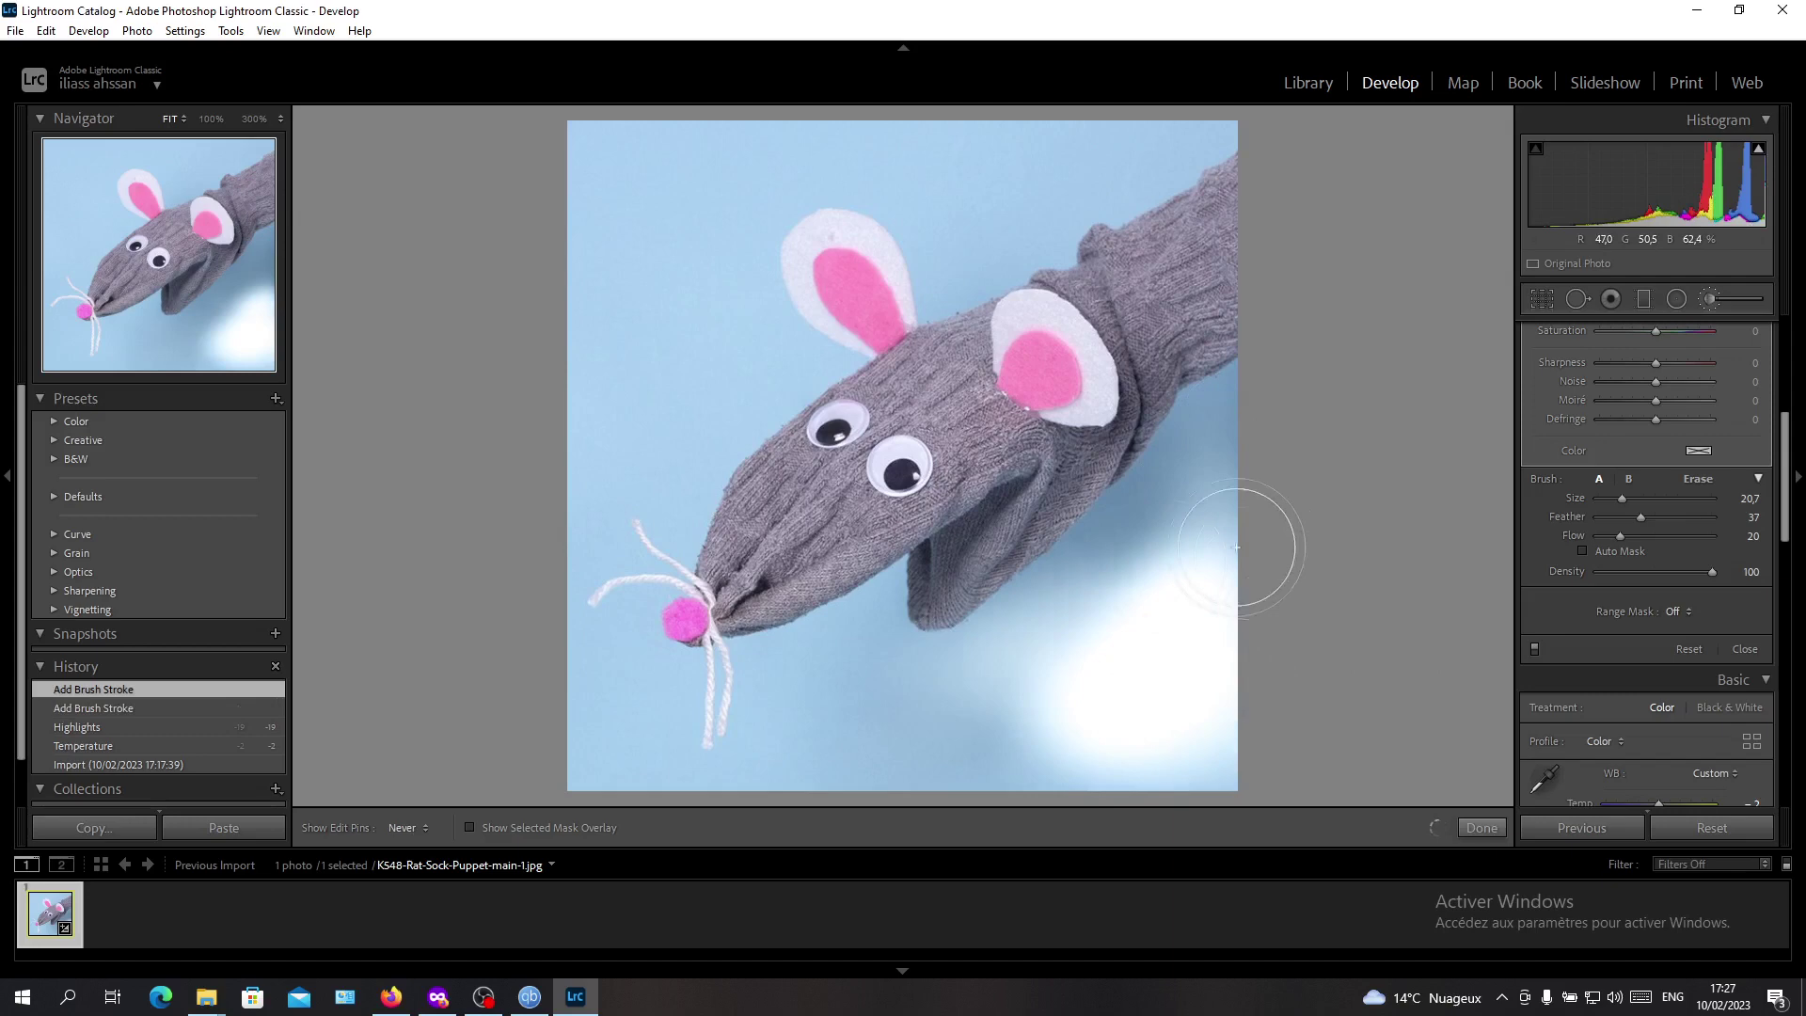
Raise the brush Flow to 22 and add another brightening stroke
{"action": "key", "text": "h"}
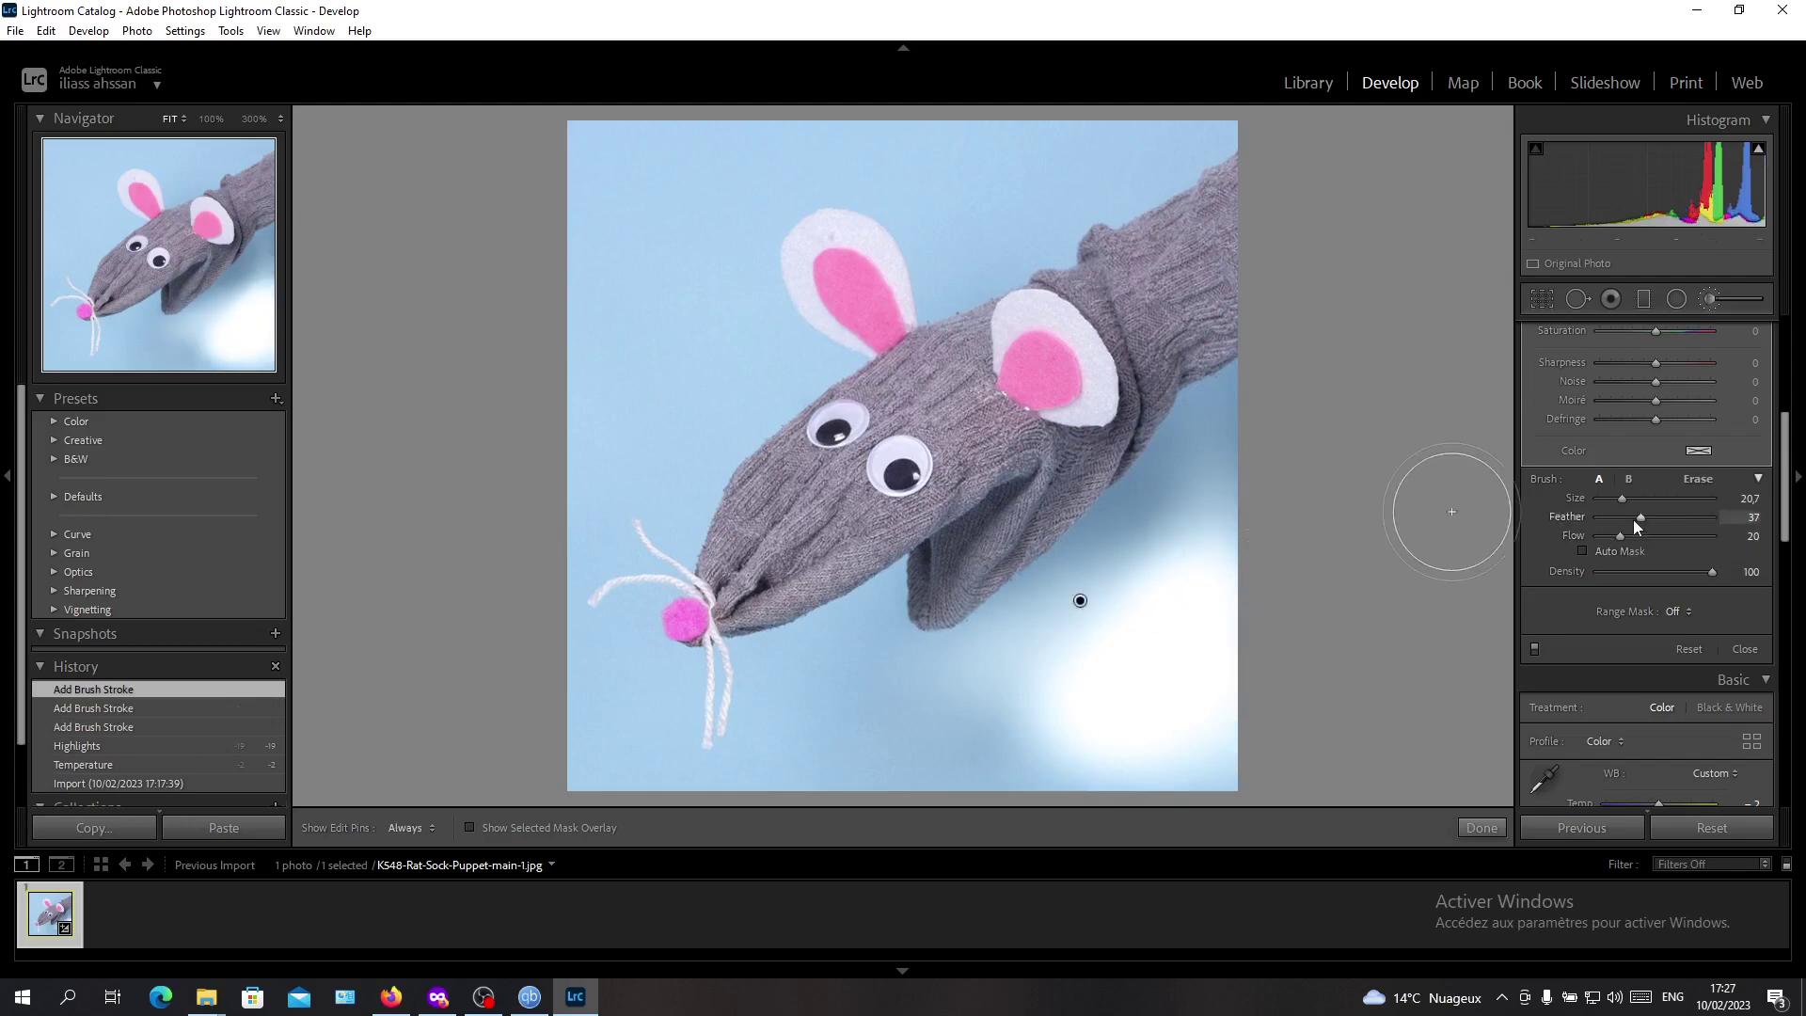
{"action": "mouse_move", "coordinate": [1620, 538]}
{"action": "left_mouse_down"}
{"action": "mouse_move", "coordinate": [1675, 522]}
{"action": "mouse_move", "coordinate": [1658, 524]}
{"action": "left_mouse_up"}
{"action": "key", "text": "h"}
{"action": "left_click", "coordinate": [1189, 528]}
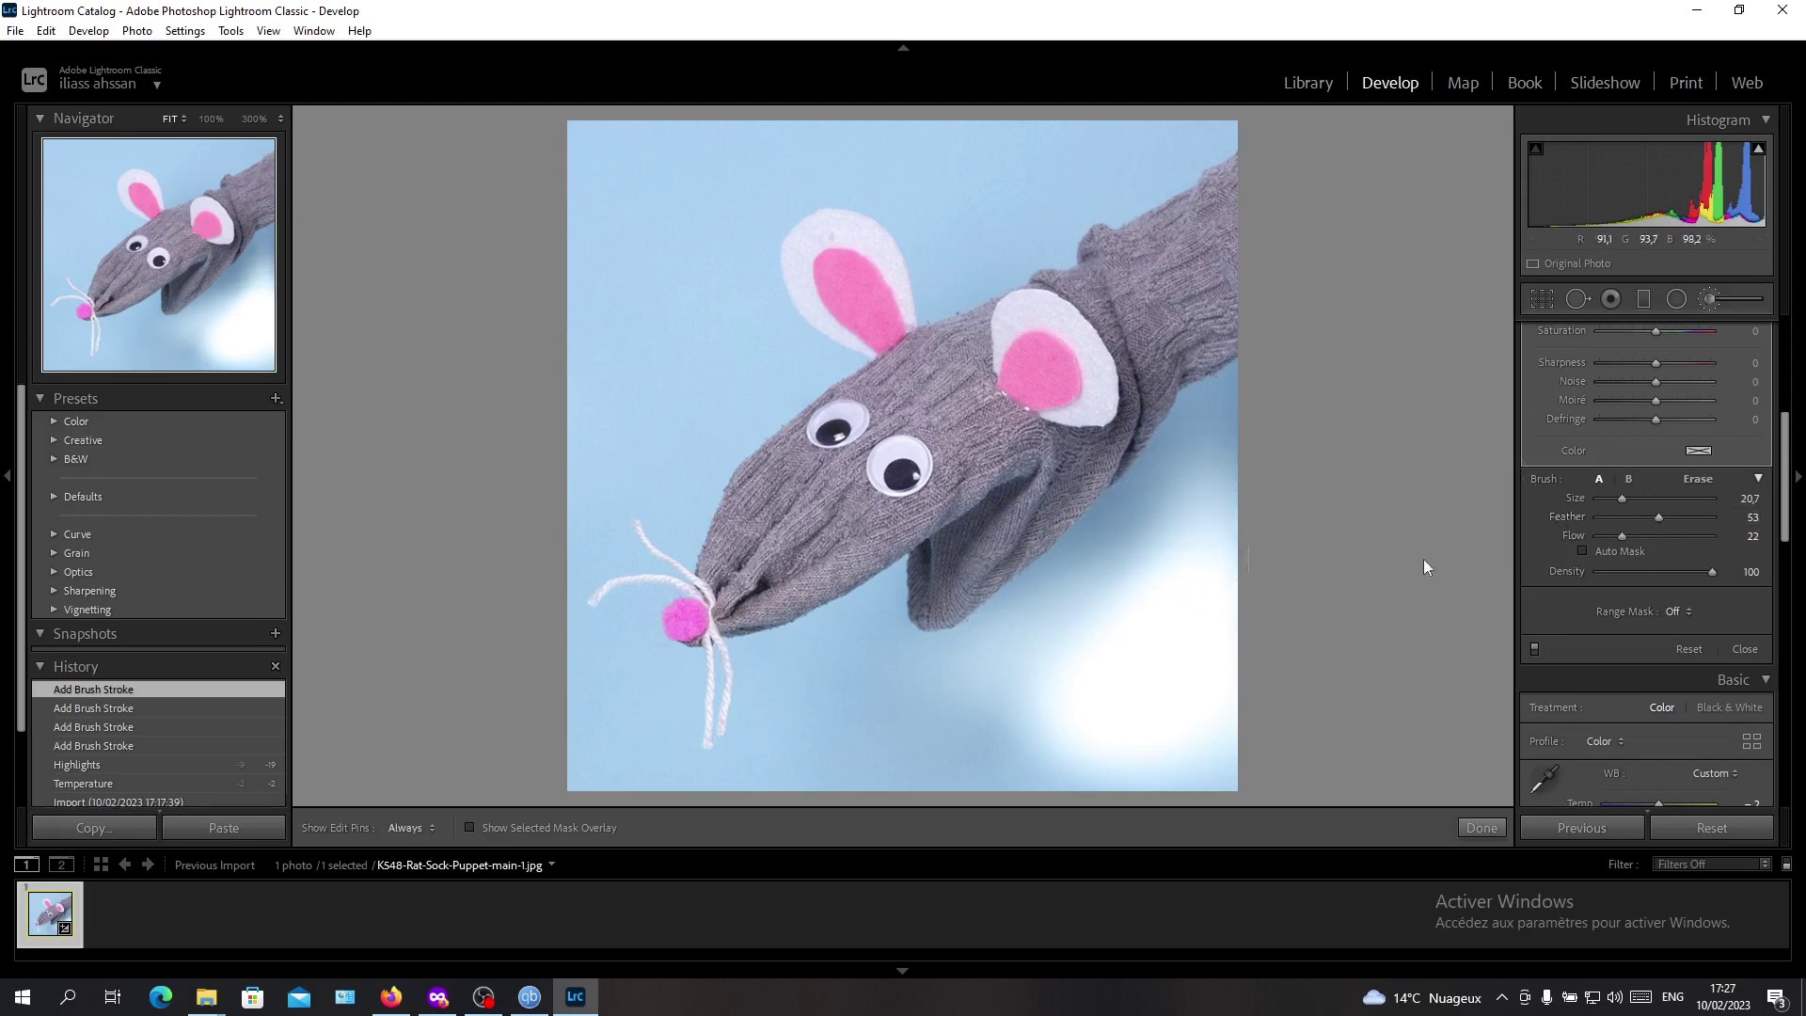
Set Flow to 40, whiten the background above-left of the puppet, and set Feather 65
{"action": "left_click_drag", "start_coordinate": [1627, 534], "coordinate": [1649, 538]}
{"action": "mouse_move", "coordinate": [1192, 573]}
{"action": "left_mouse_down"}
{"action": "mouse_move", "coordinate": [1045, 673]}
{"action": "mouse_move", "coordinate": [1046, 709]}
{"action": "mouse_move", "coordinate": [941, 739]}
{"action": "mouse_move", "coordinate": [1111, 726]}
{"action": "mouse_move", "coordinate": [1264, 751]}
{"action": "mouse_move", "coordinate": [860, 773]}
{"action": "mouse_move", "coordinate": [603, 732]}
{"action": "mouse_move", "coordinate": [650, 470]}
{"action": "mouse_move", "coordinate": [607, 301]}
{"action": "mouse_move", "coordinate": [602, 131]}
{"action": "mouse_move", "coordinate": [575, 270]}
{"action": "mouse_move", "coordinate": [693, 122]}
{"action": "mouse_move", "coordinate": [804, 122]}
{"action": "mouse_move", "coordinate": [827, 148]}
{"action": "mouse_move", "coordinate": [693, 160]}
{"action": "mouse_move", "coordinate": [657, 301]}
{"action": "mouse_move", "coordinate": [694, 166]}
{"action": "mouse_move", "coordinate": [680, 332]}
{"action": "mouse_move", "coordinate": [696, 424]}
{"action": "mouse_move", "coordinate": [709, 258]}
{"action": "mouse_move", "coordinate": [698, 356]}
{"action": "left_mouse_up"}
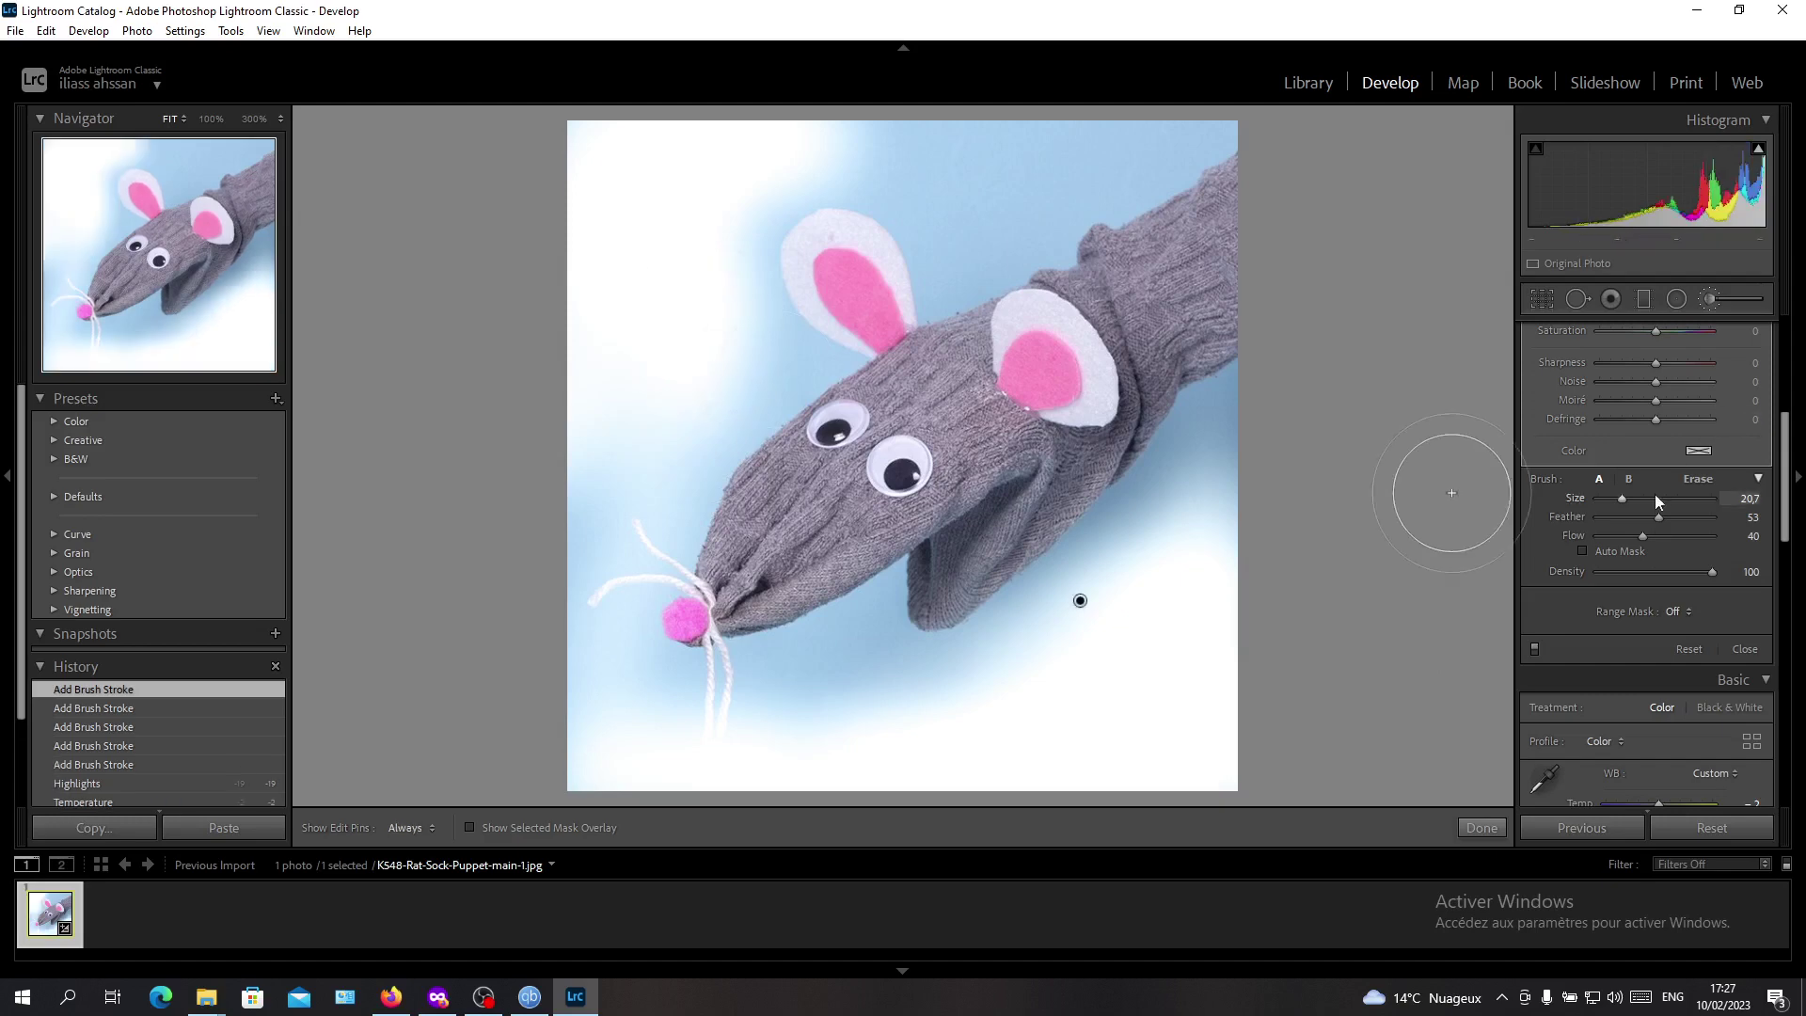
{"action": "left_click", "coordinate": [1663, 517]}
{"action": "left_click_drag", "start_coordinate": [1665, 514], "coordinate": [1675, 514]}
Whiten the background left of the puppet to the lower-left corner and near the rat's head
{"action": "key", "text": "h"}
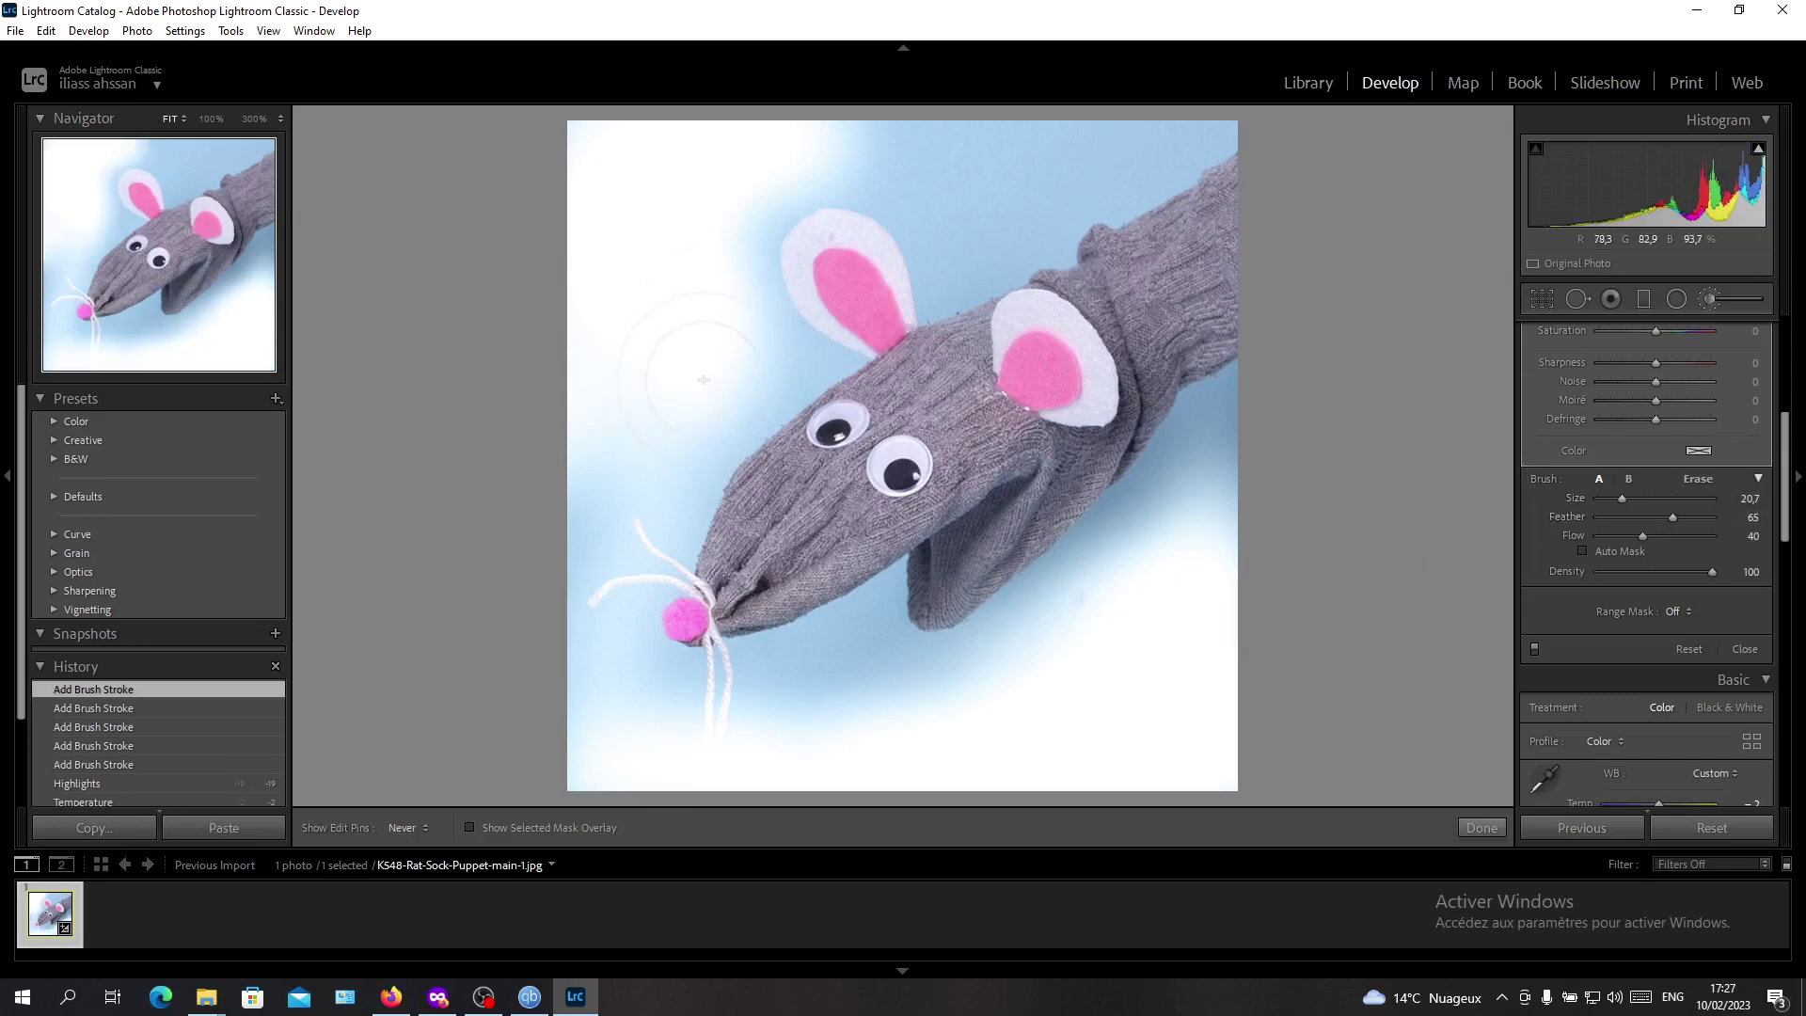
{"action": "mouse_move", "coordinate": [755, 374]}
{"action": "left_mouse_down"}
{"action": "mouse_move", "coordinate": [651, 425]}
{"action": "mouse_move", "coordinate": [671, 343]}
{"action": "mouse_move", "coordinate": [654, 311]}
{"action": "mouse_move", "coordinate": [547, 423]}
{"action": "mouse_move", "coordinate": [616, 573]}
{"action": "mouse_move", "coordinate": [618, 698]}
{"action": "mouse_move", "coordinate": [633, 396]}
{"action": "mouse_move", "coordinate": [597, 523]}
{"action": "mouse_move", "coordinate": [665, 434]}
{"action": "mouse_move", "coordinate": [654, 507]}
{"action": "left_mouse_up"}
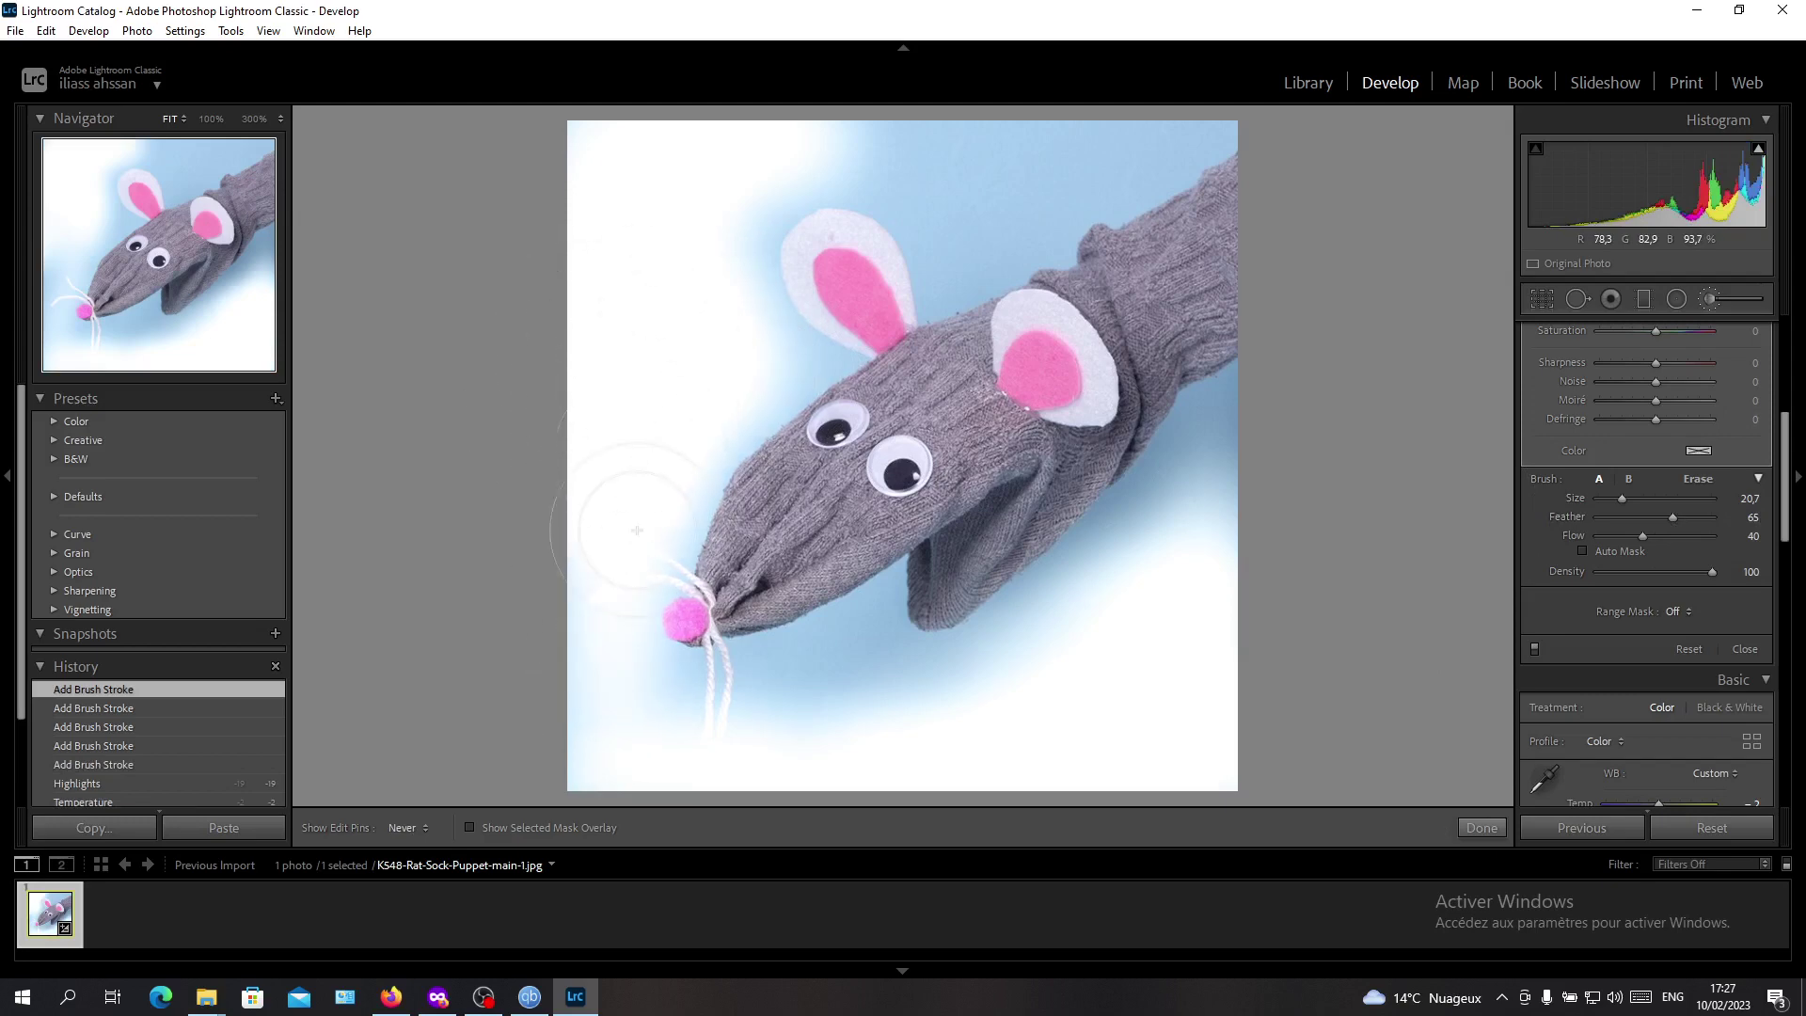
{"action": "mouse_move", "coordinate": [716, 340]}
{"action": "left_mouse_down"}
{"action": "mouse_move", "coordinate": [787, 370]}
{"action": "mouse_move", "coordinate": [758, 276]}
{"action": "mouse_move", "coordinate": [737, 294]}
{"action": "mouse_move", "coordinate": [746, 218]}
{"action": "mouse_move", "coordinate": [818, 157]}
{"action": "mouse_move", "coordinate": [908, 162]}
{"action": "mouse_move", "coordinate": [849, 148]}
{"action": "mouse_move", "coordinate": [1120, 123]}
{"action": "mouse_move", "coordinate": [1111, 142]}
{"action": "mouse_move", "coordinate": [1163, 141]}
{"action": "mouse_move", "coordinate": [987, 130]}
{"action": "mouse_move", "coordinate": [949, 163]}
{"action": "mouse_move", "coordinate": [955, 215]}
{"action": "mouse_move", "coordinate": [996, 190]}
{"action": "mouse_move", "coordinate": [981, 253]}
{"action": "mouse_move", "coordinate": [939, 173]}
{"action": "mouse_move", "coordinate": [611, 181]}
{"action": "mouse_move", "coordinate": [619, 656]}
{"action": "mouse_move", "coordinate": [845, 702]}
{"action": "mouse_move", "coordinate": [903, 679]}
{"action": "mouse_move", "coordinate": [909, 650]}
{"action": "mouse_move", "coordinate": [857, 664]}
{"action": "mouse_move", "coordinate": [913, 581]}
{"action": "mouse_move", "coordinate": [889, 627]}
{"action": "mouse_move", "coordinate": [702, 676]}
{"action": "mouse_move", "coordinate": [1056, 651]}
{"action": "mouse_move", "coordinate": [927, 684]}
{"action": "mouse_move", "coordinate": [1094, 634]}
{"action": "mouse_move", "coordinate": [1263, 494]}
{"action": "mouse_move", "coordinate": [1128, 555]}
{"action": "mouse_move", "coordinate": [1227, 506]}
{"action": "mouse_move", "coordinate": [1216, 425]}
{"action": "mouse_move", "coordinate": [1187, 431]}
{"action": "mouse_move", "coordinate": [1202, 423]}
{"action": "mouse_move", "coordinate": [1152, 525]}
{"action": "mouse_move", "coordinate": [1103, 565]}
{"action": "mouse_move", "coordinate": [1181, 465]}
{"action": "mouse_move", "coordinate": [1057, 560]}
{"action": "mouse_move", "coordinate": [1170, 493]}
{"action": "mouse_move", "coordinate": [1102, 547]}
{"action": "mouse_move", "coordinate": [986, 605]}
{"action": "mouse_move", "coordinate": [1014, 615]}
{"action": "mouse_move", "coordinate": [717, 681]}
{"action": "mouse_move", "coordinate": [777, 659]}
{"action": "mouse_move", "coordinate": [656, 590]}
{"action": "mouse_move", "coordinate": [694, 485]}
{"action": "mouse_move", "coordinate": [741, 426]}
{"action": "mouse_move", "coordinate": [845, 343]}
{"action": "mouse_move", "coordinate": [822, 379]}
{"action": "mouse_move", "coordinate": [889, 343]}
{"action": "mouse_move", "coordinate": [927, 292]}
{"action": "mouse_move", "coordinate": [924, 256]}
{"action": "mouse_move", "coordinate": [937, 285]}
{"action": "mouse_move", "coordinate": [931, 231]}
{"action": "mouse_move", "coordinate": [1046, 244]}
{"action": "mouse_move", "coordinate": [998, 300]}
{"action": "mouse_move", "coordinate": [1134, 226]}
{"action": "mouse_move", "coordinate": [1228, 121]}
{"action": "mouse_move", "coordinate": [1252, 150]}
{"action": "left_mouse_up"}
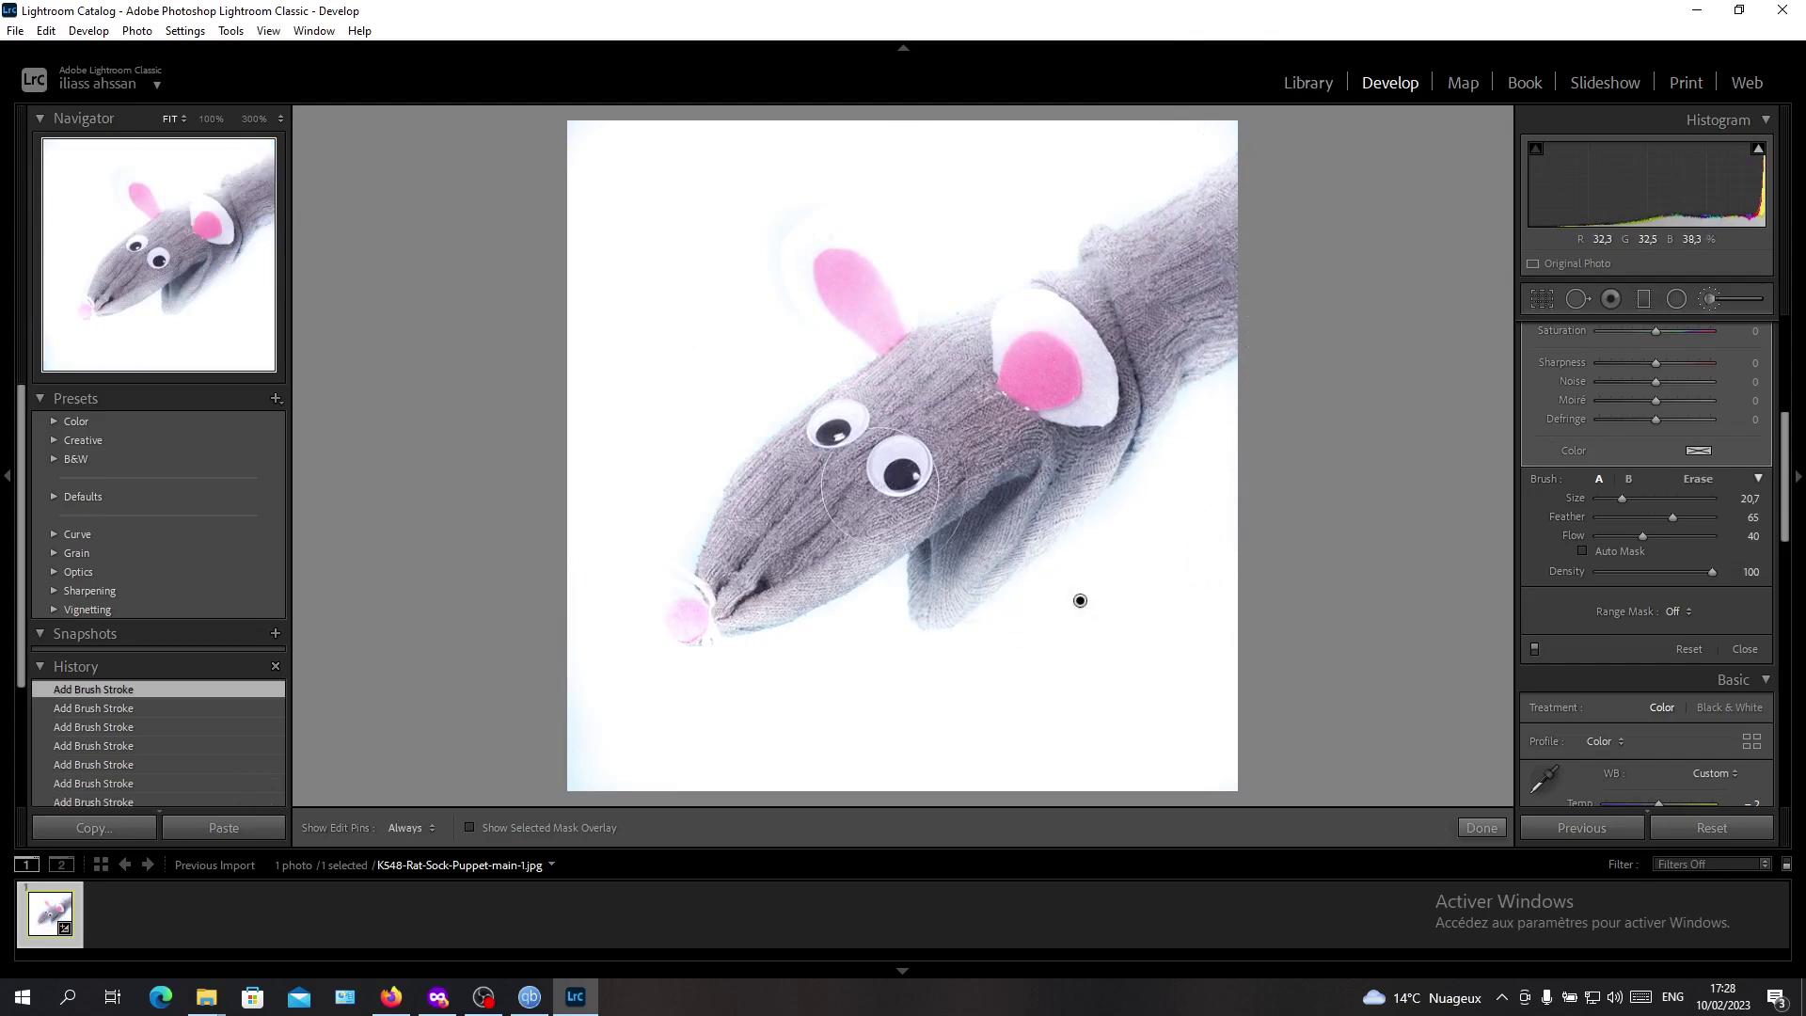
Erase the brightening from the puppet's snout up toward the eye
{"action": "key", "text": "alt"}
{"action": "mouse_move", "coordinate": [744, 591]}
{"action": "left_mouse_down"}
{"action": "mouse_move", "coordinate": [727, 534]}
{"action": "mouse_move", "coordinate": [783, 522]}
{"action": "mouse_move", "coordinate": [819, 466]}
{"action": "mouse_move", "coordinate": [730, 500]}
{"action": "mouse_move", "coordinate": [766, 456]}
{"action": "mouse_move", "coordinate": [899, 405]}
{"action": "mouse_move", "coordinate": [870, 302]}
{"action": "mouse_move", "coordinate": [884, 318]}
{"action": "mouse_move", "coordinate": [821, 246]}
{"action": "mouse_move", "coordinate": [828, 270]}
{"action": "mouse_move", "coordinate": [857, 253]}
{"action": "mouse_move", "coordinate": [876, 276]}
{"action": "mouse_move", "coordinate": [851, 253]}
{"action": "mouse_move", "coordinate": [822, 264]}
{"action": "mouse_move", "coordinate": [895, 370]}
{"action": "mouse_move", "coordinate": [912, 322]}
{"action": "mouse_move", "coordinate": [857, 238]}
{"action": "mouse_move", "coordinate": [843, 257]}
{"action": "mouse_move", "coordinate": [1026, 370]}
{"action": "mouse_move", "coordinate": [1117, 349]}
{"action": "mouse_move", "coordinate": [1060, 389]}
{"action": "left_mouse_up"}
{"action": "scroll", "coordinate": [1011, 394], "scroll_direction": "up", "scroll_amount": 9}
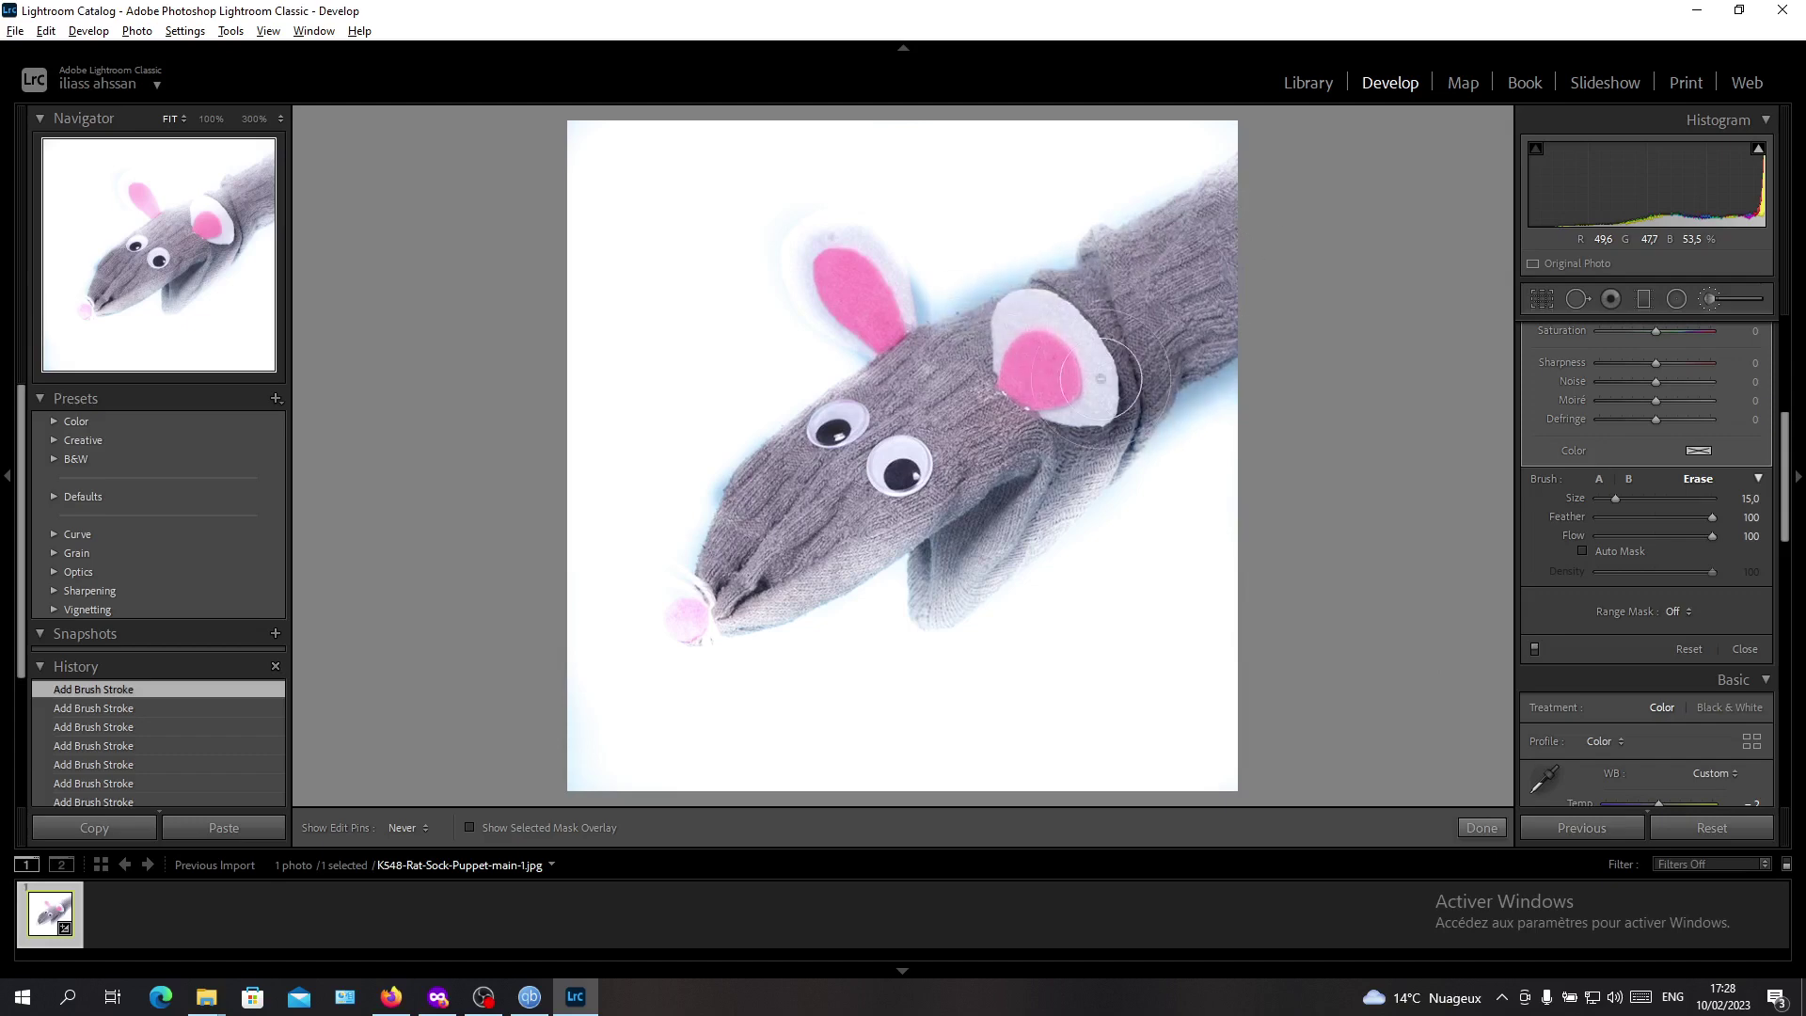
{"action": "scroll", "coordinate": [894, 477], "scroll_direction": "down", "scroll_amount": 3}
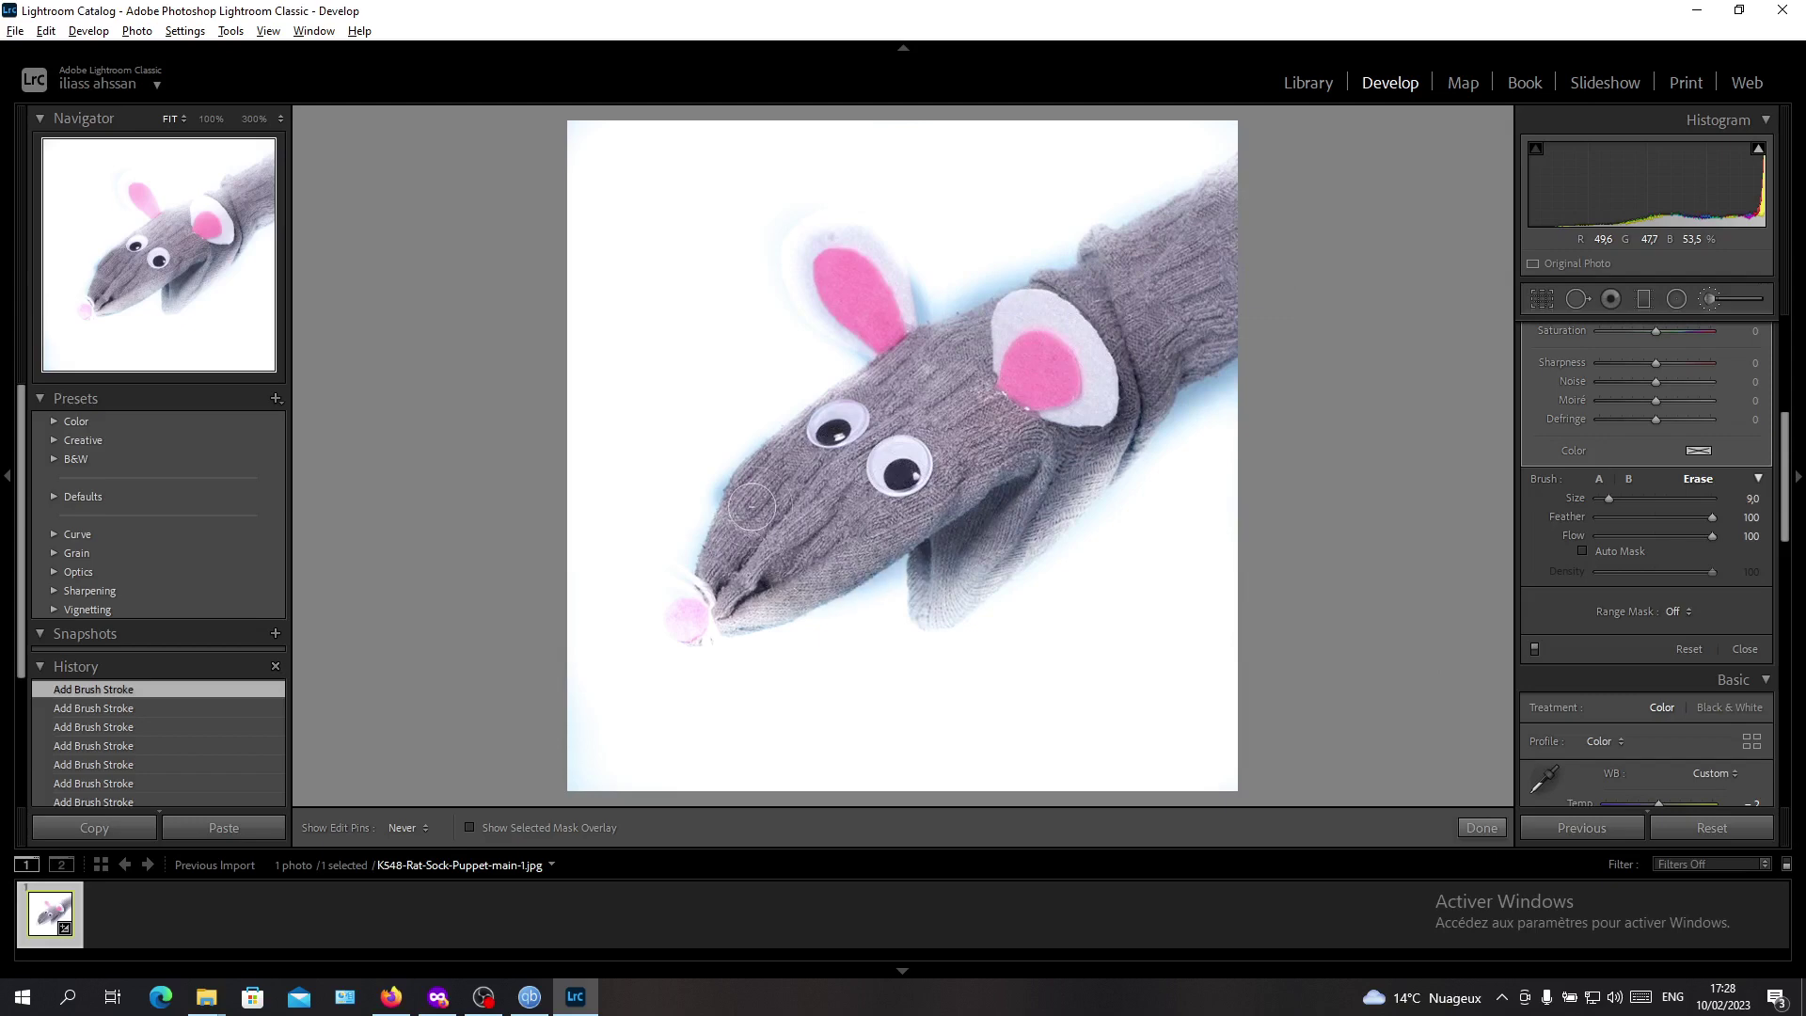
Erase the brightening from the pink nose and whiskers with a smaller brush
{"action": "mouse_move", "coordinate": [733, 606]}
{"action": "left_mouse_down"}
{"action": "mouse_move", "coordinate": [681, 618]}
{"action": "mouse_move", "coordinate": [721, 611]}
{"action": "mouse_move", "coordinate": [635, 564]}
{"action": "mouse_move", "coordinate": [667, 551]}
{"action": "mouse_move", "coordinate": [638, 543]}
{"action": "mouse_move", "coordinate": [688, 544]}
{"action": "mouse_move", "coordinate": [640, 543]}
{"action": "mouse_move", "coordinate": [676, 603]}
{"action": "mouse_move", "coordinate": [662, 588]}
{"action": "mouse_move", "coordinate": [712, 585]}
{"action": "mouse_move", "coordinate": [622, 580]}
{"action": "mouse_move", "coordinate": [680, 596]}
{"action": "mouse_move", "coordinate": [743, 701]}
{"action": "mouse_move", "coordinate": [716, 705]}
{"action": "mouse_move", "coordinate": [711, 662]}
{"action": "mouse_move", "coordinate": [726, 704]}
{"action": "left_mouse_up"}
{"action": "scroll", "coordinate": [720, 602], "scroll_direction": "down", "scroll_amount": 3}
{"action": "key", "text": "h"}
{"action": "scroll", "coordinate": [699, 634], "scroll_direction": "up", "scroll_amount": 3}
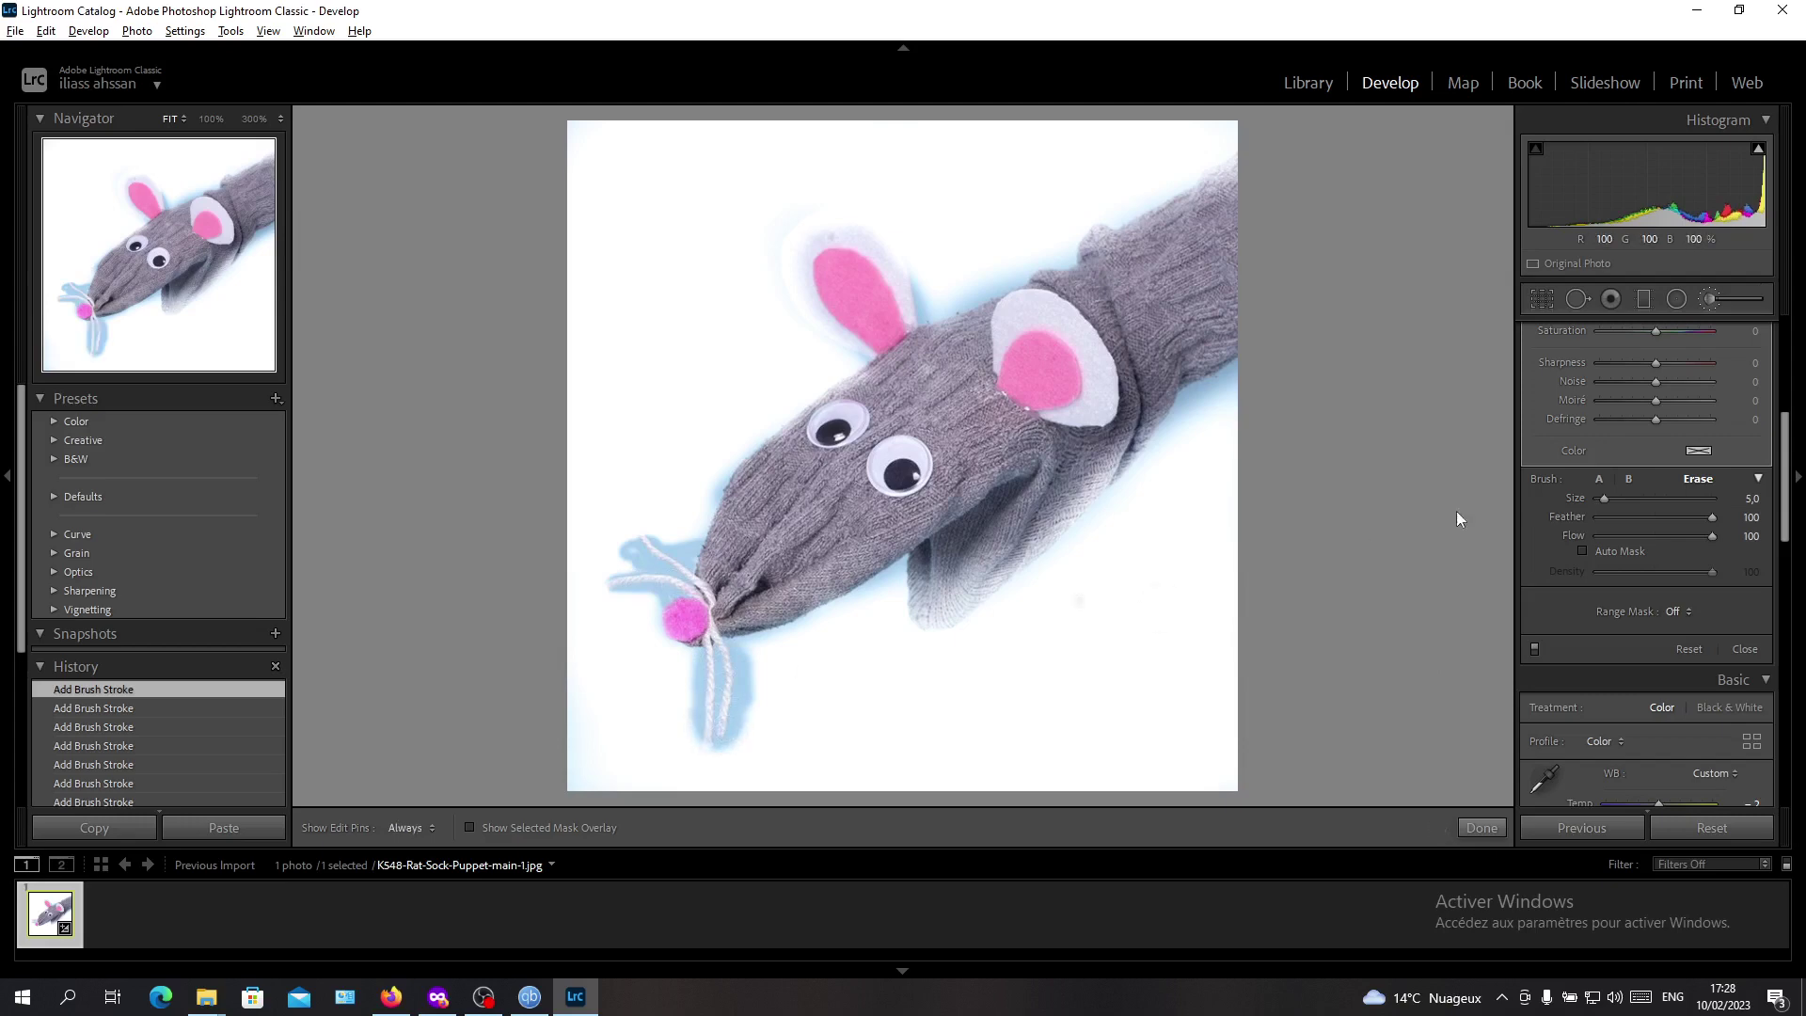
Erase the brightening from the puppet's lower mouth flap
{"action": "key", "text": "h"}
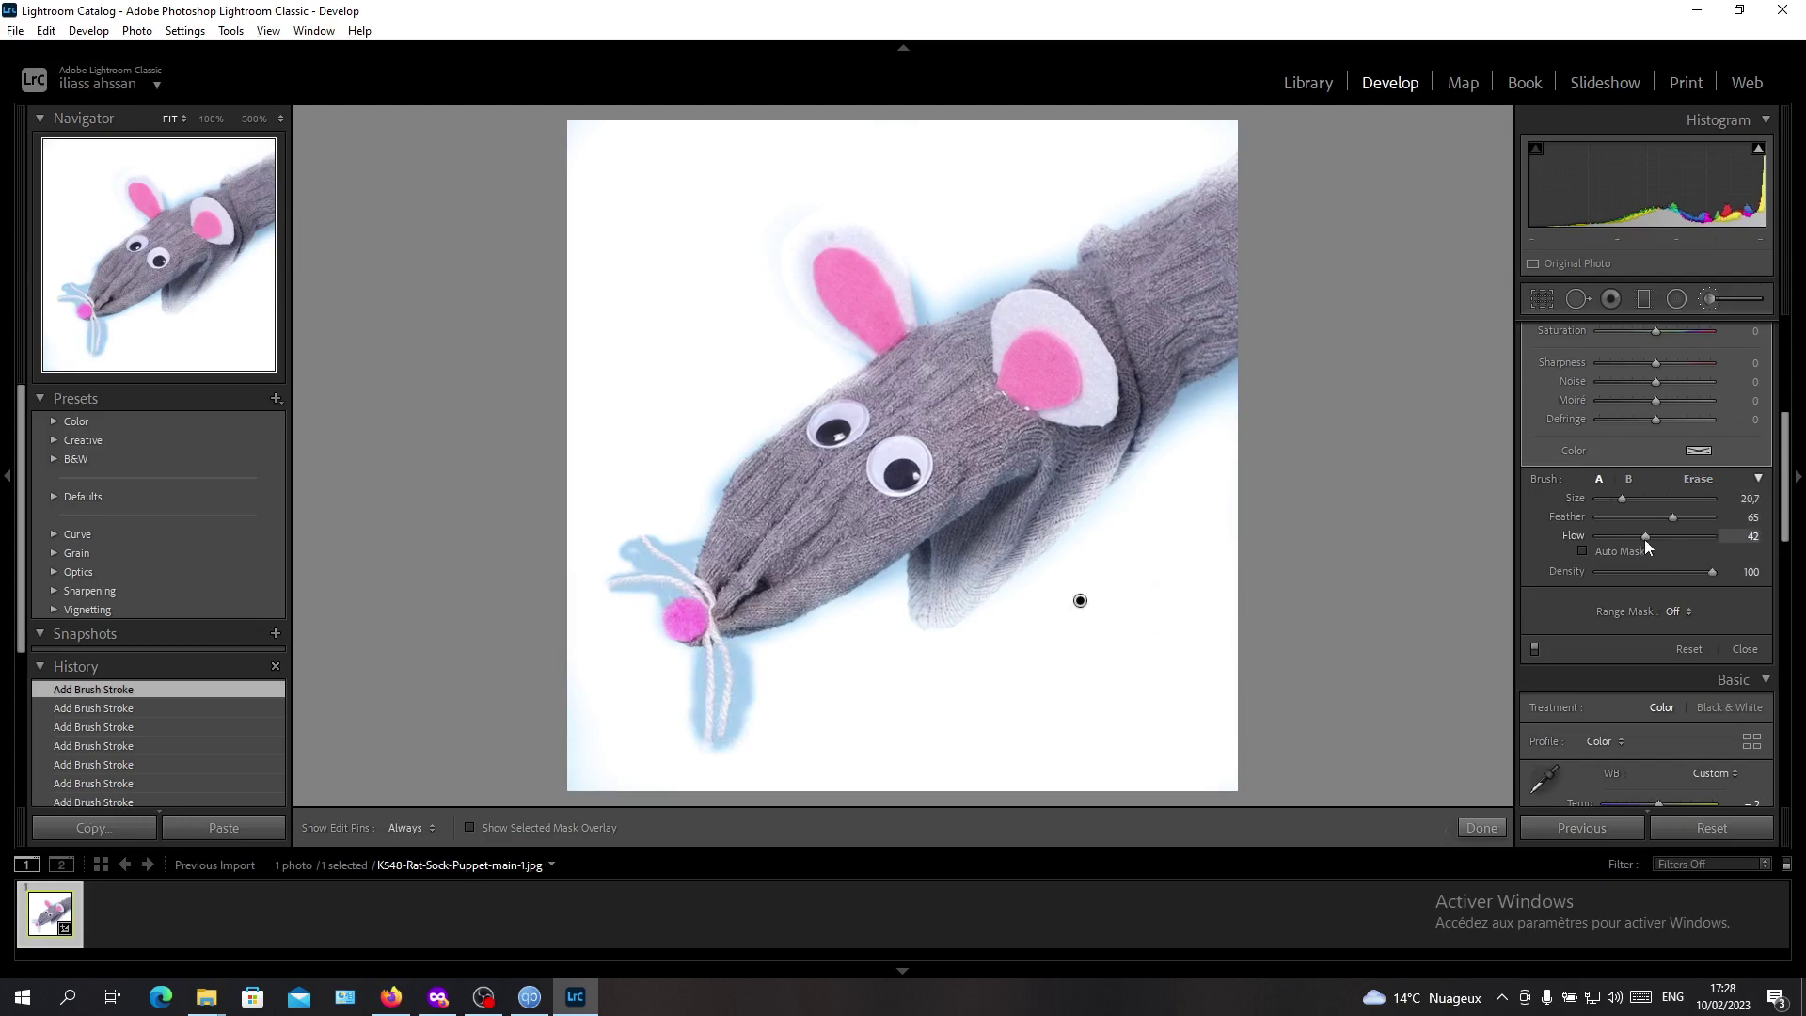
{"action": "key", "text": "alt"}
{"action": "key", "text": "h"}
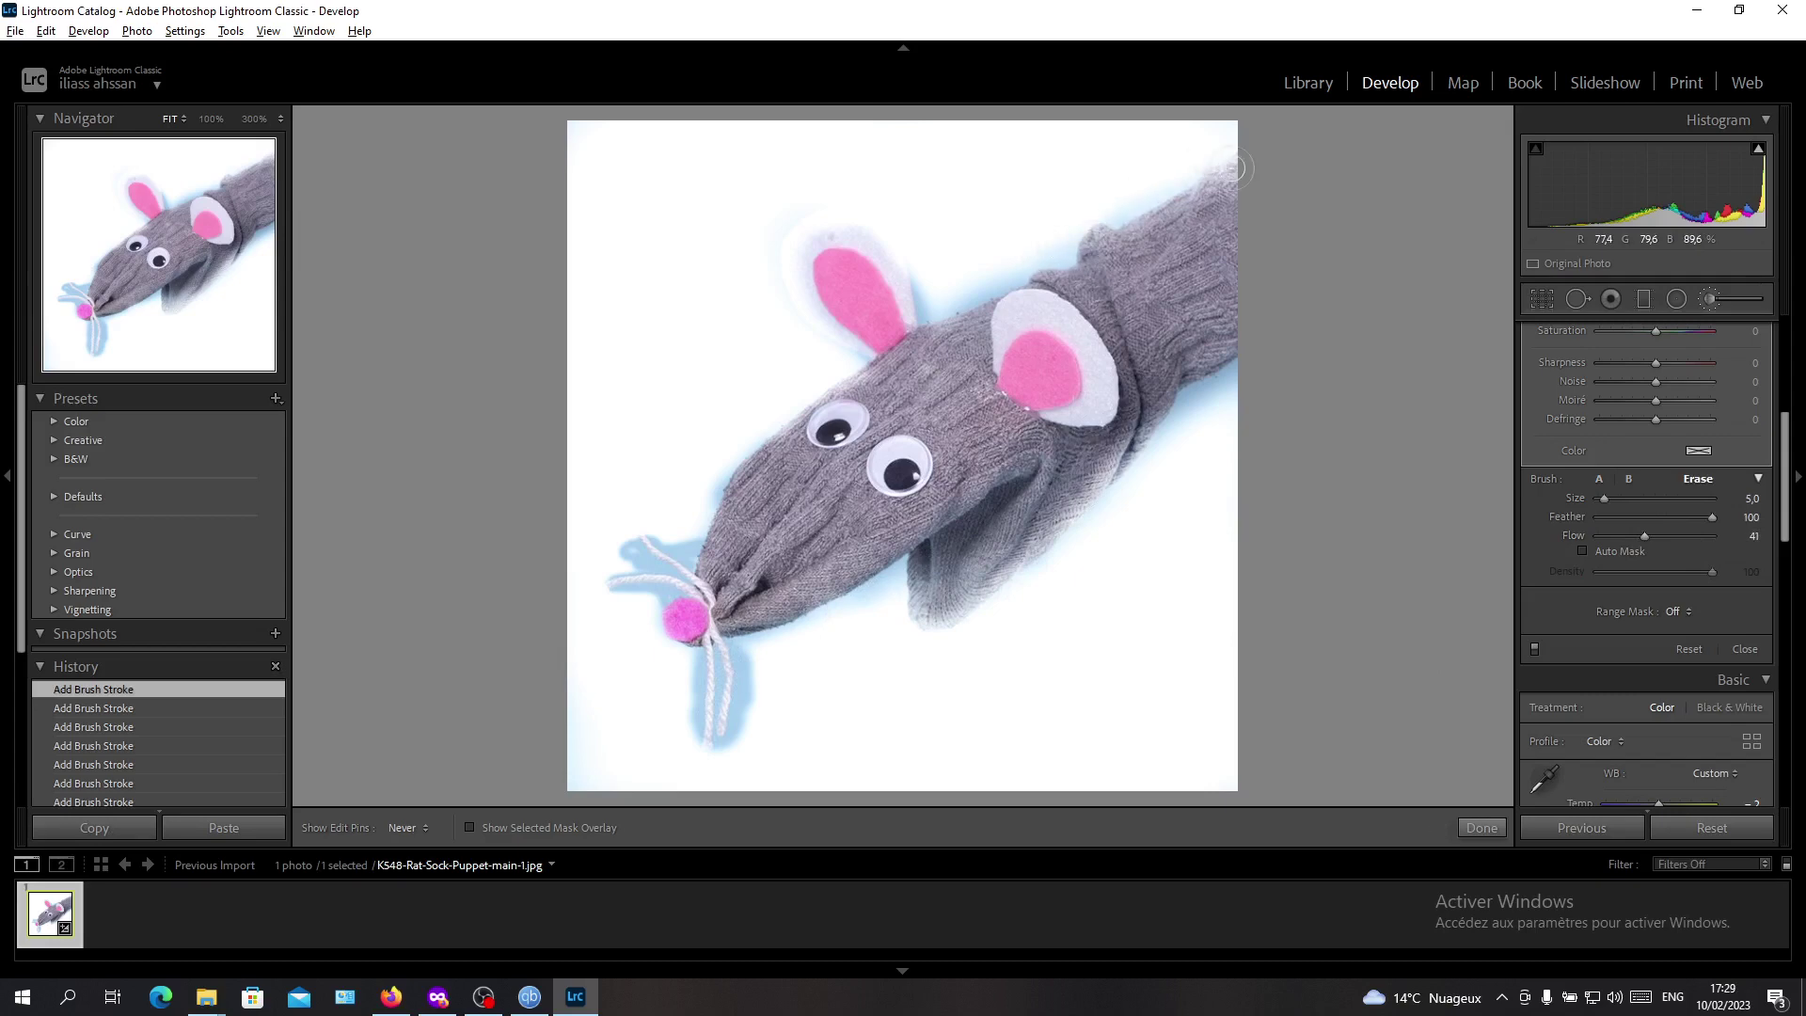
{"action": "mouse_move", "coordinate": [1063, 397]}
{"action": "left_mouse_down"}
{"action": "mouse_move", "coordinate": [1017, 479]}
{"action": "mouse_move", "coordinate": [1035, 541]}
{"action": "mouse_move", "coordinate": [1020, 602]}
{"action": "mouse_move", "coordinate": [920, 606]}
{"action": "mouse_move", "coordinate": [893, 556]}
{"action": "left_mouse_up"}
Switch back to the brightening brush to whiten the leftover blue around the whiskers
{"action": "key", "text": "alt"}
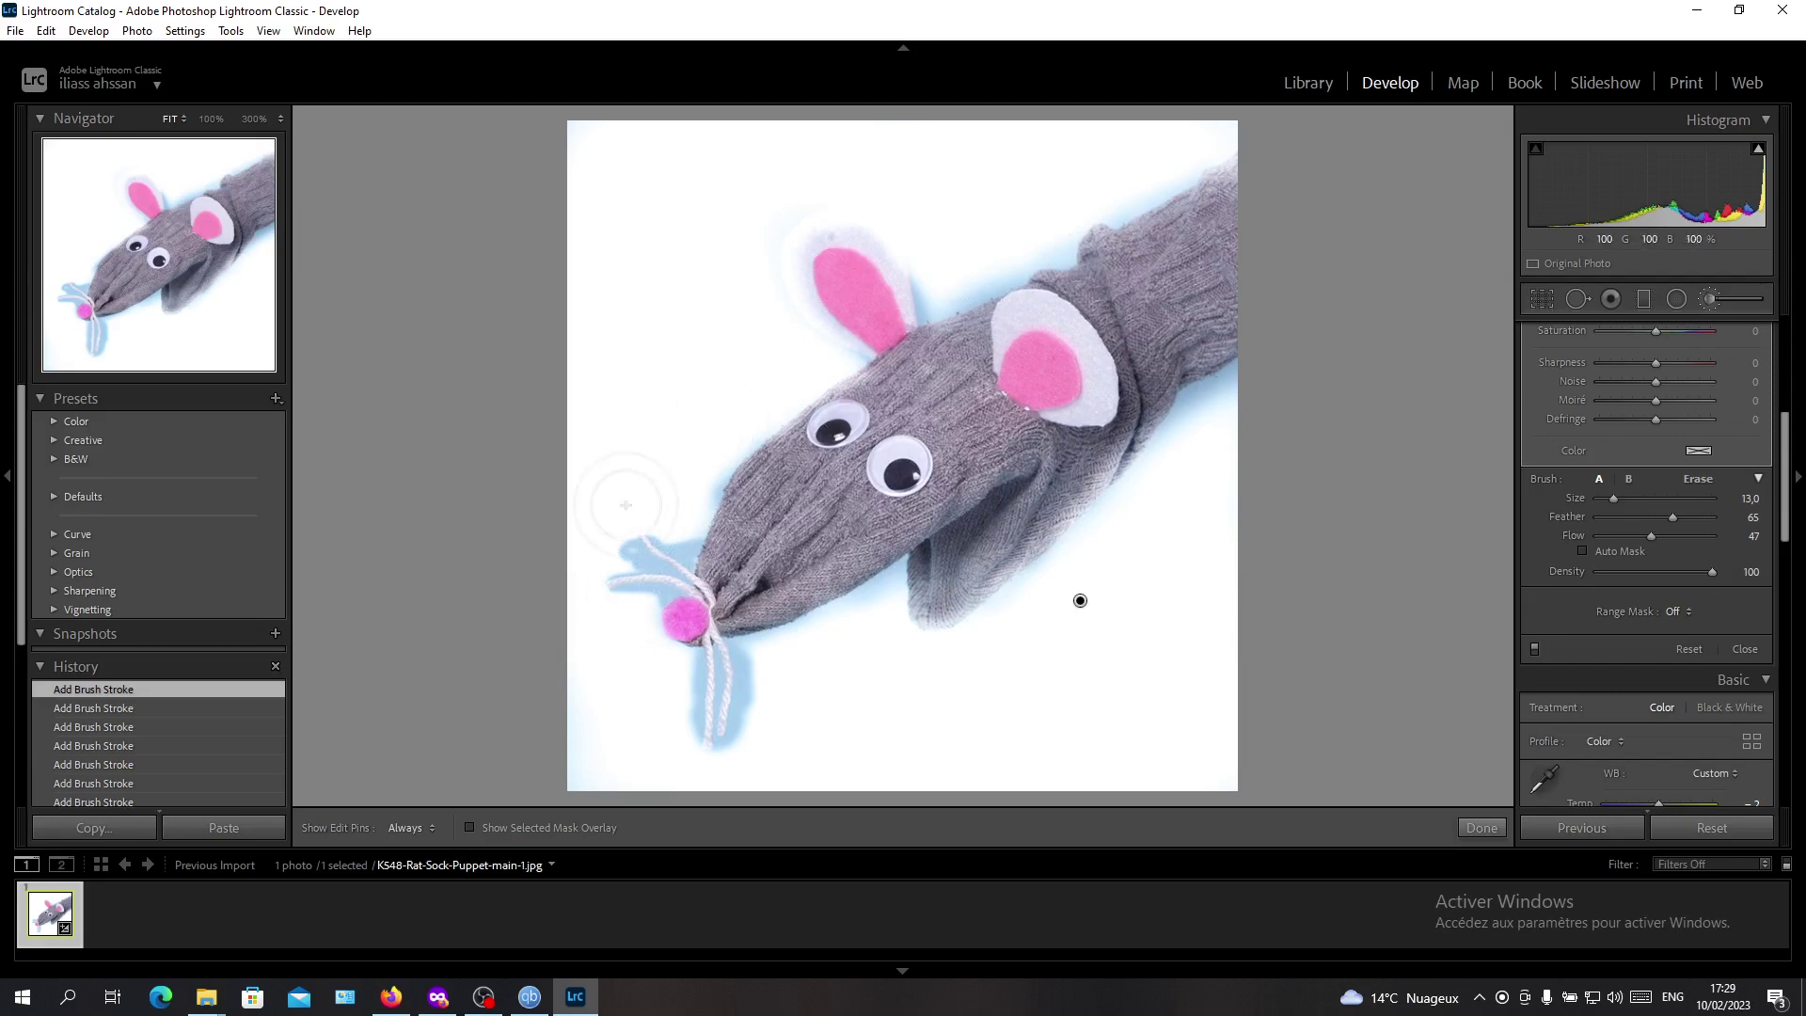
{"action": "key", "text": "h"}
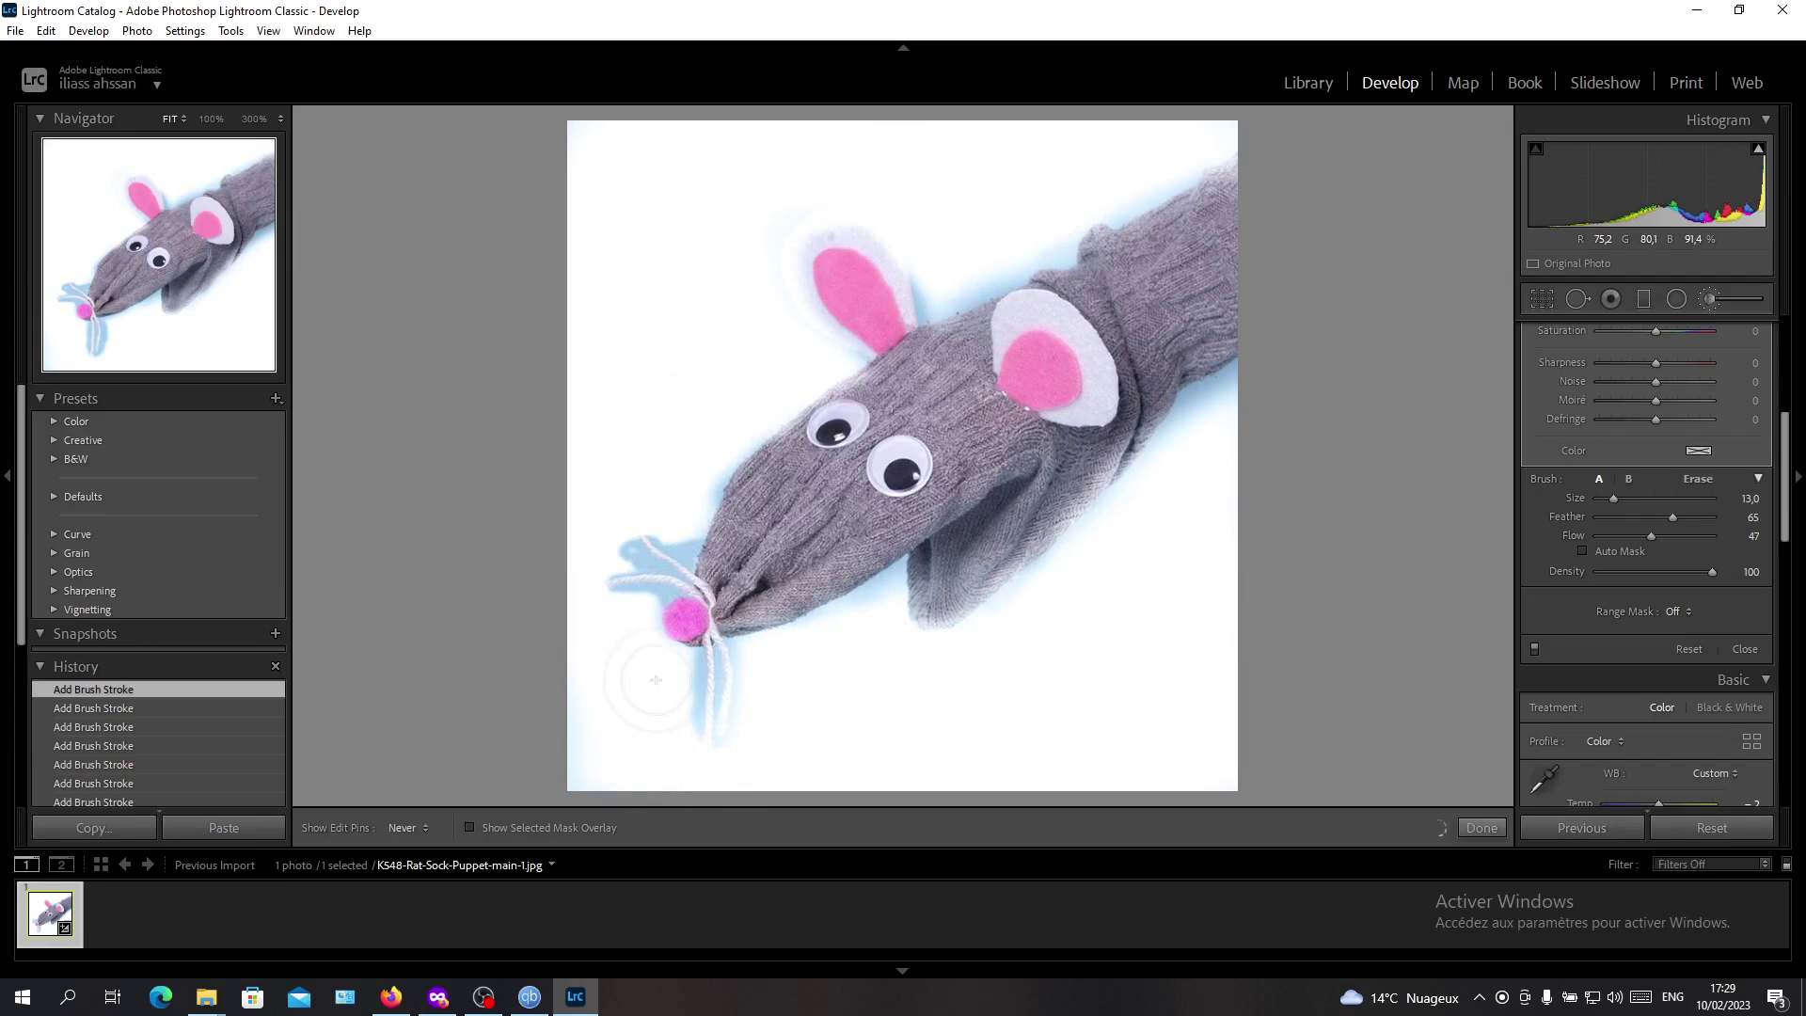
{"action": "key", "text": "h"}
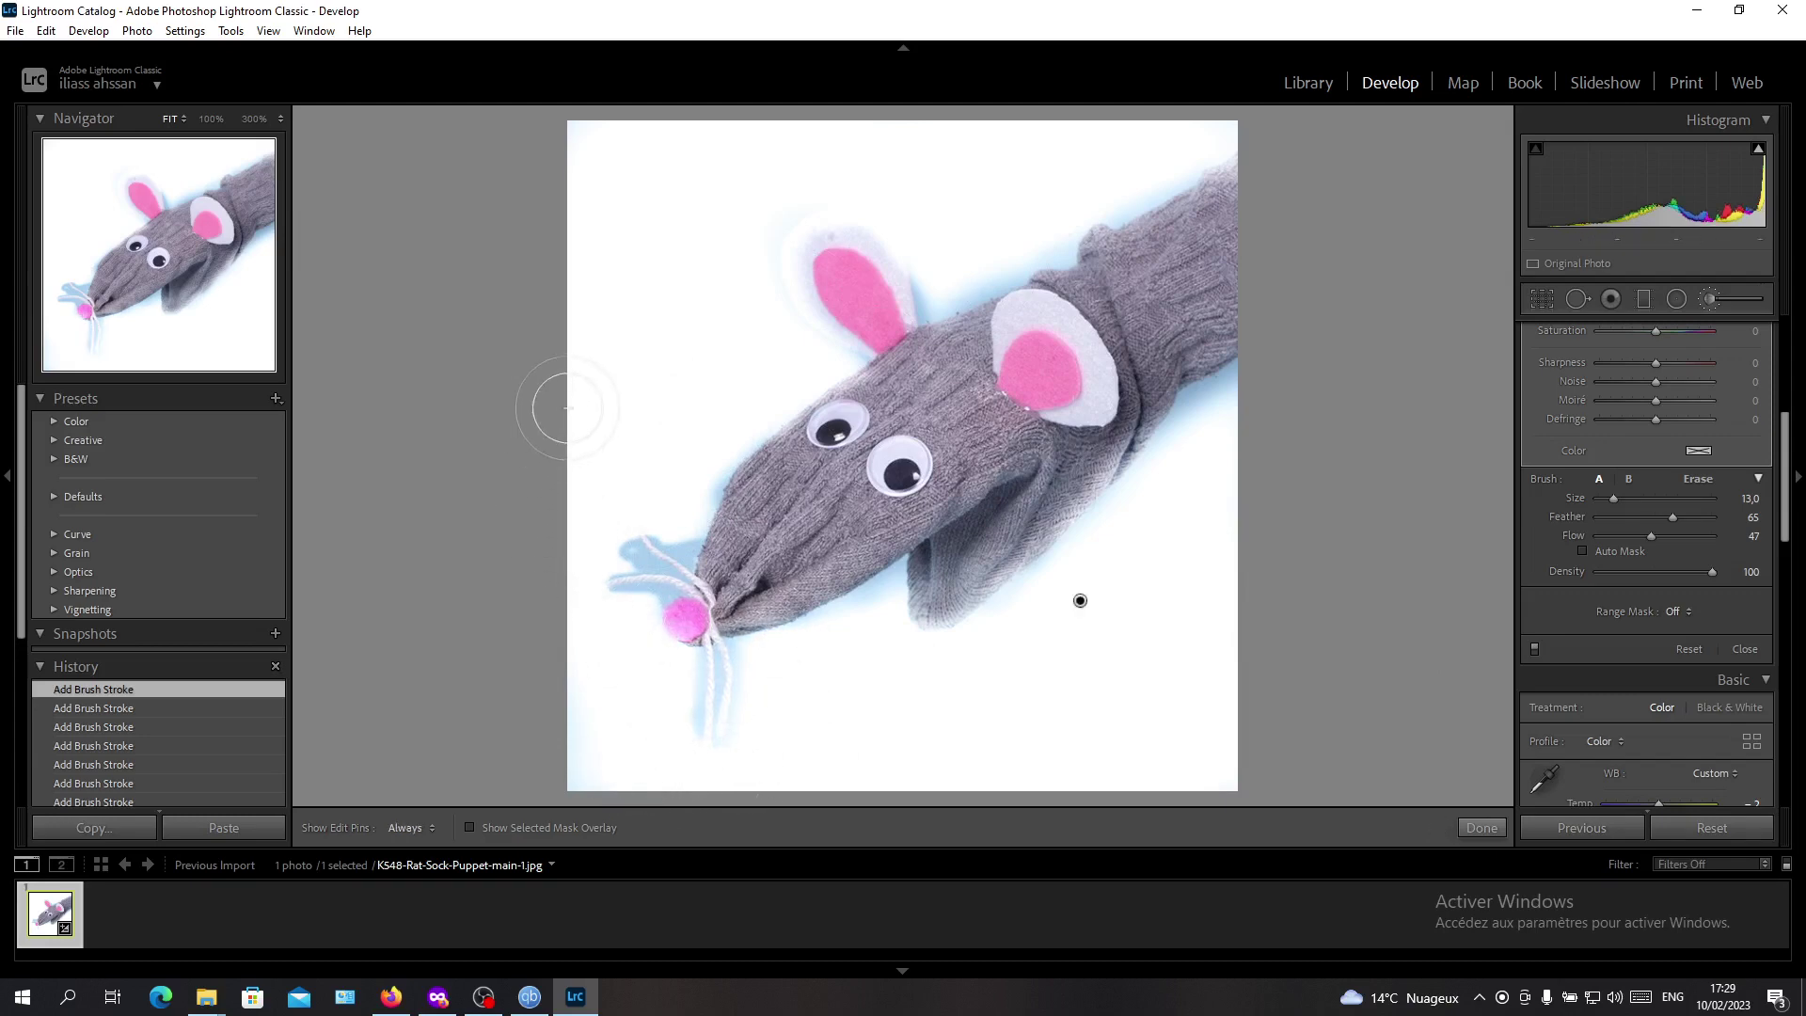